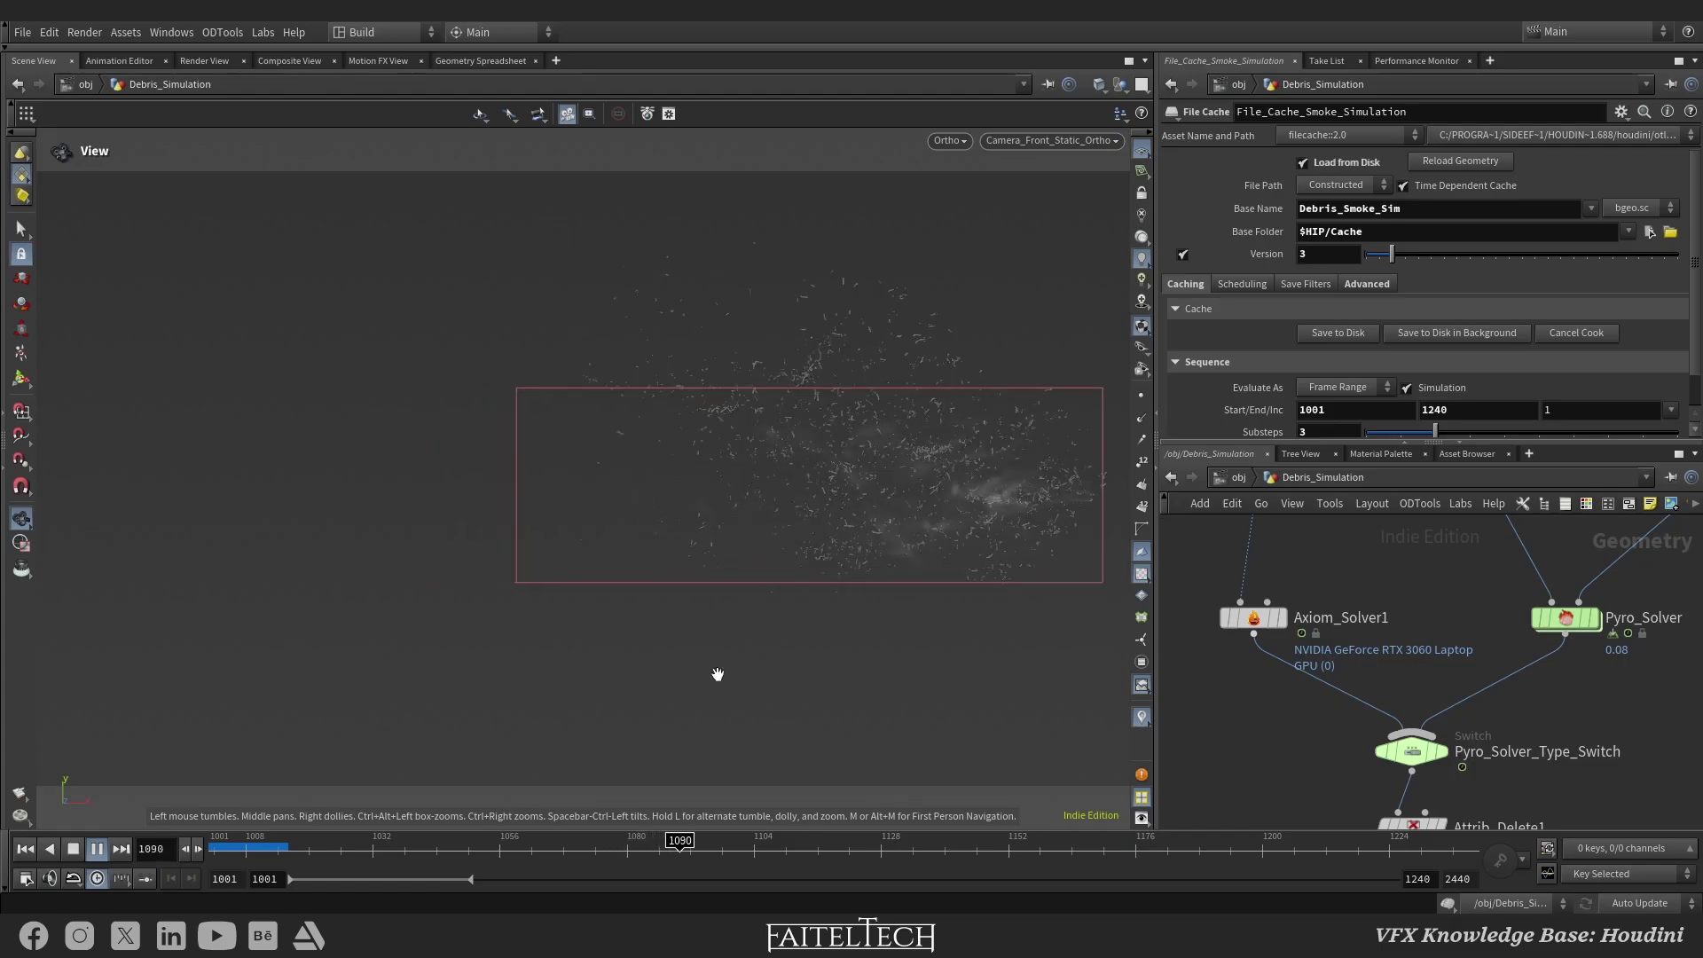
# Step: Stop the debris smoke simulation playback at frame 1135
pyautogui.press('Escape')
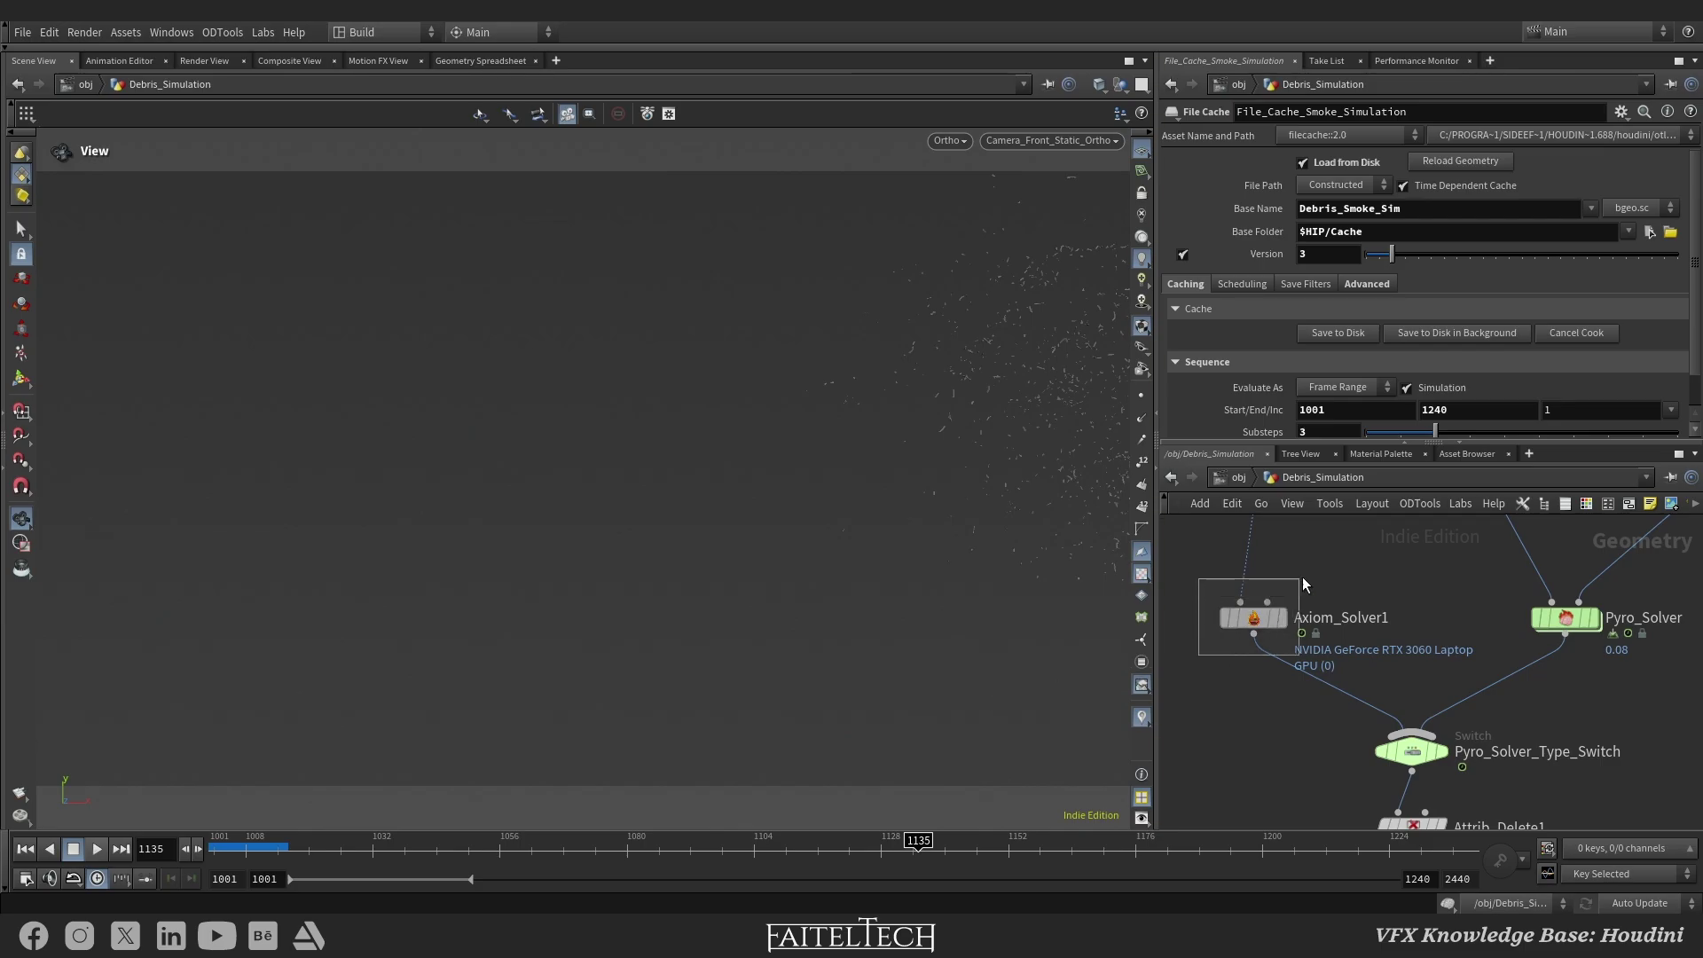
# Step: Review Axiom_Solver1's dissipation, cooling and buoyancy, then Pyro_Solver's buoyancy, wind and turbulence settings
pyautogui.moveTo(1303, 577); pyautogui.dragTo(1308, 570)
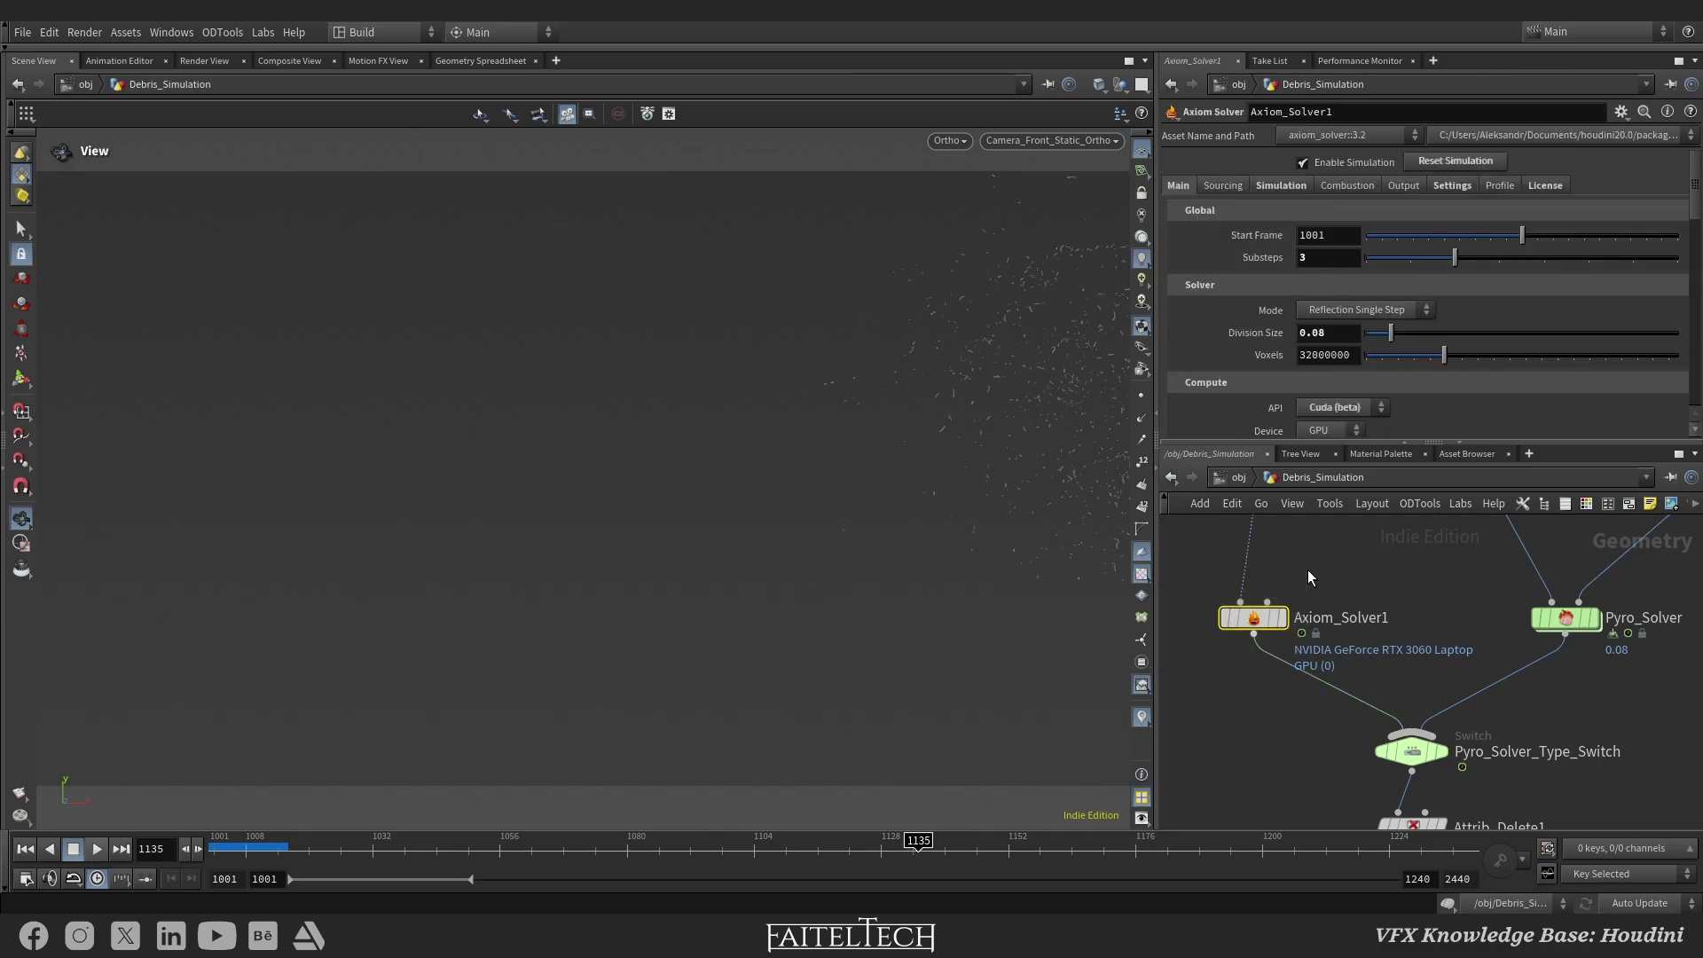
pyautogui.click(1293, 188)
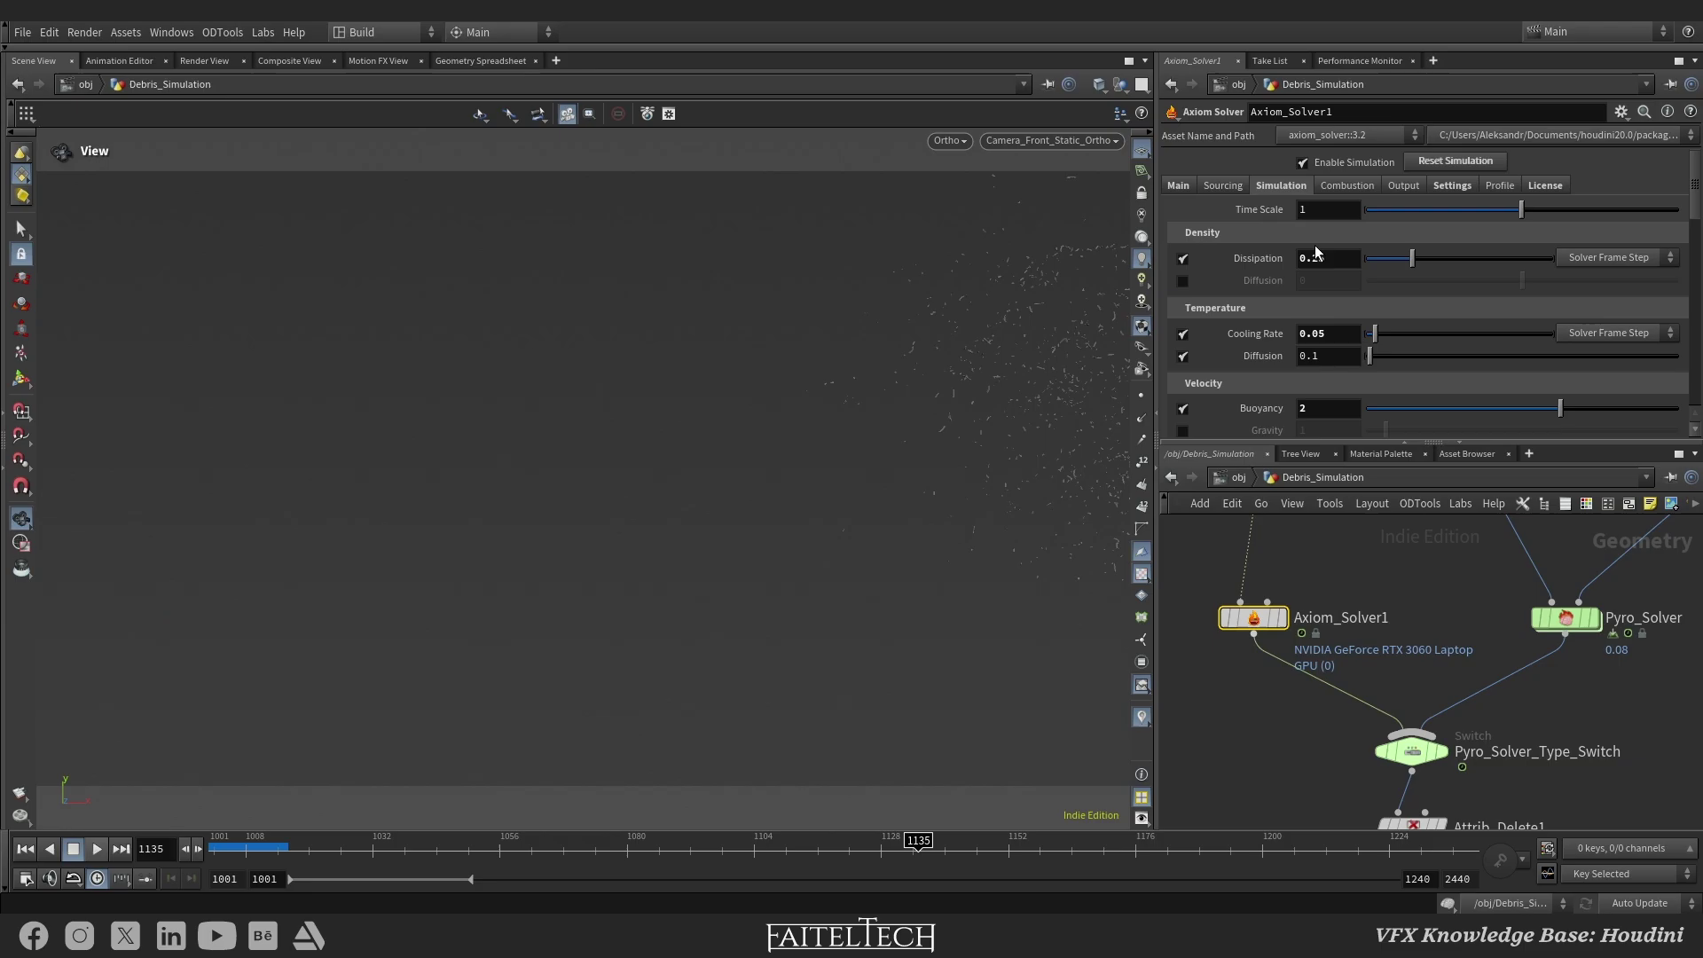
pyautogui.scroll(-1, 1316, 249)
pyautogui.scroll(-1, 1316, 245)
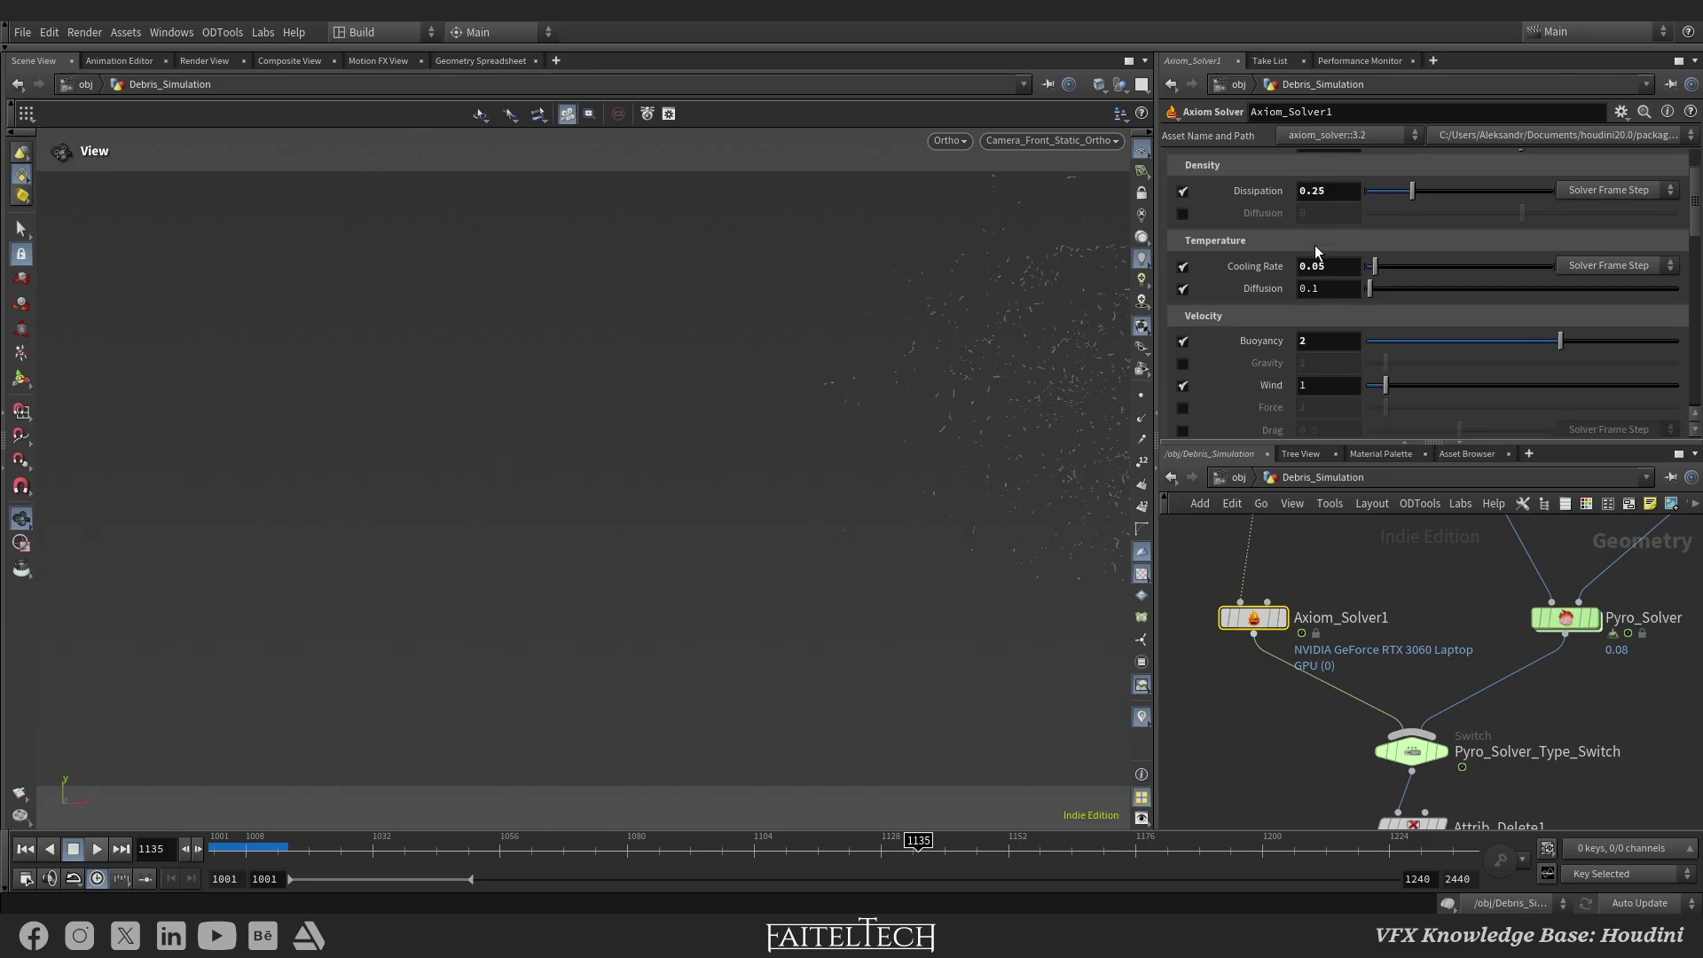
pyautogui.scroll(2, 1314, 245)
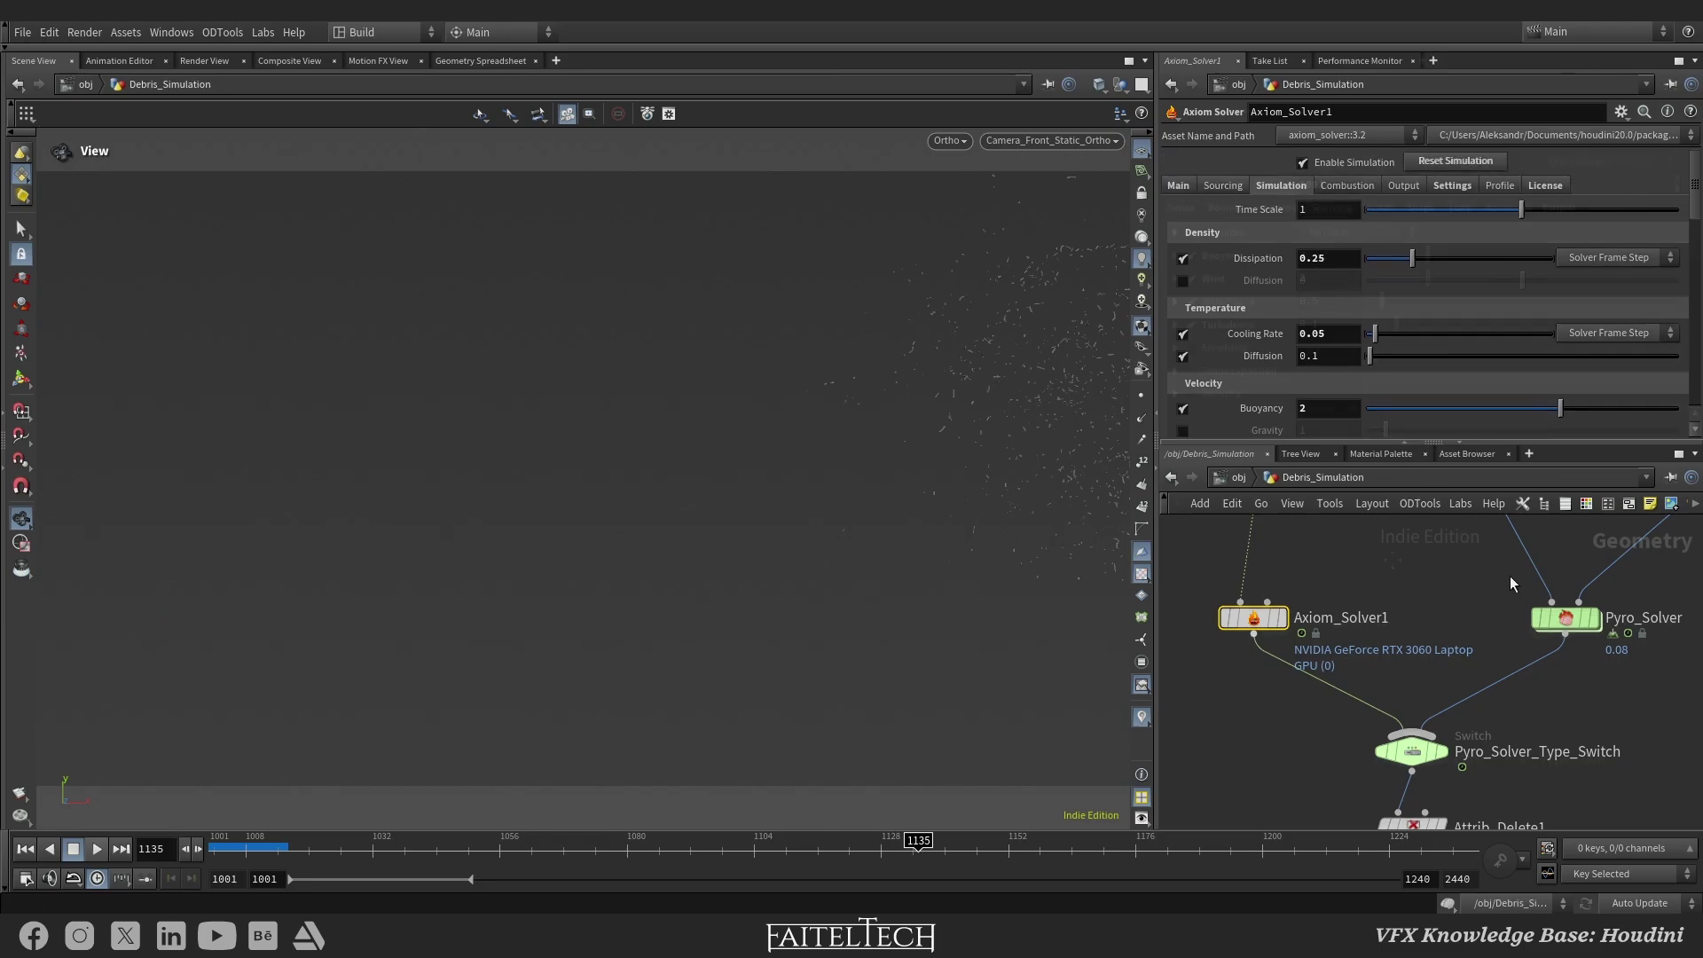
pyautogui.click(1551, 616)
pyautogui.moveTo(1510, 587)
pyautogui.mouseDown(button='middle')
pyautogui.moveTo(1437, 725)
pyautogui.moveTo(1365, 755)
pyautogui.moveTo(1406, 671)
pyautogui.mouseUp(button='middle')
pyautogui.scroll(-3, 1477, 696)
pyautogui.scroll(-1, 1479, 697)
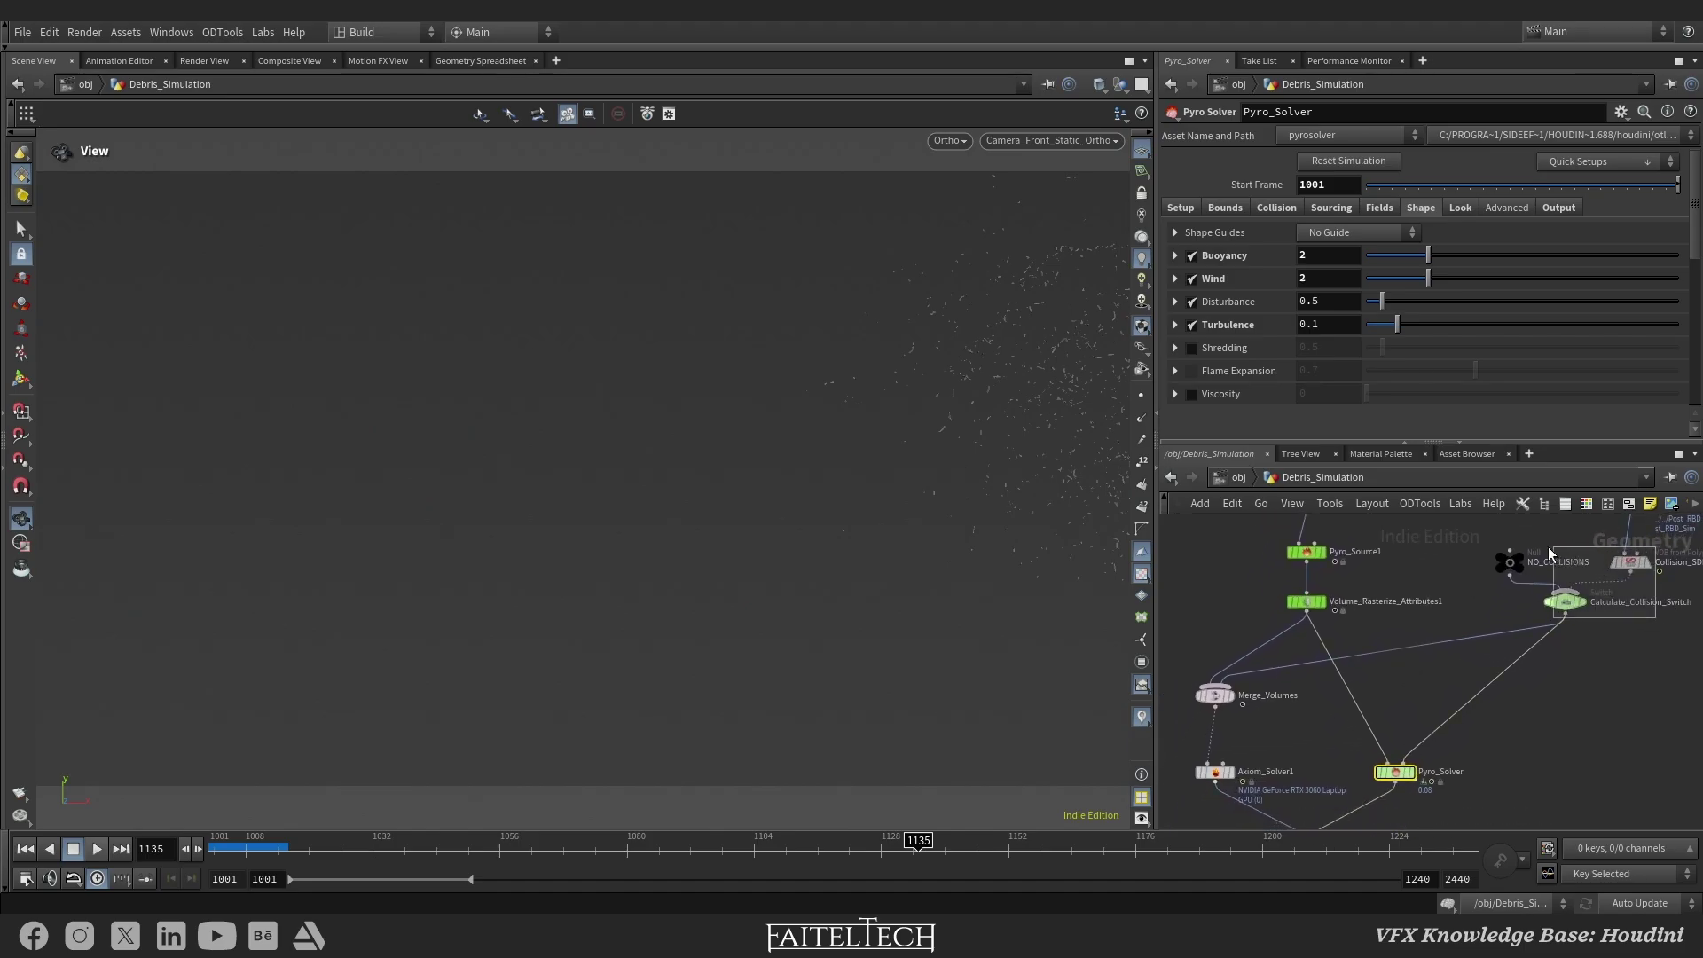
# Step: Select the NO_COLLISIONS and Collision SDF nodes, then Axiom_Solver1 and Pyro_Solver
pyautogui.moveTo(1547, 548); pyautogui.dragTo(1497, 549)
pyautogui.moveTo(1537, 706); pyautogui.dragTo(1626, 649, button='middle')
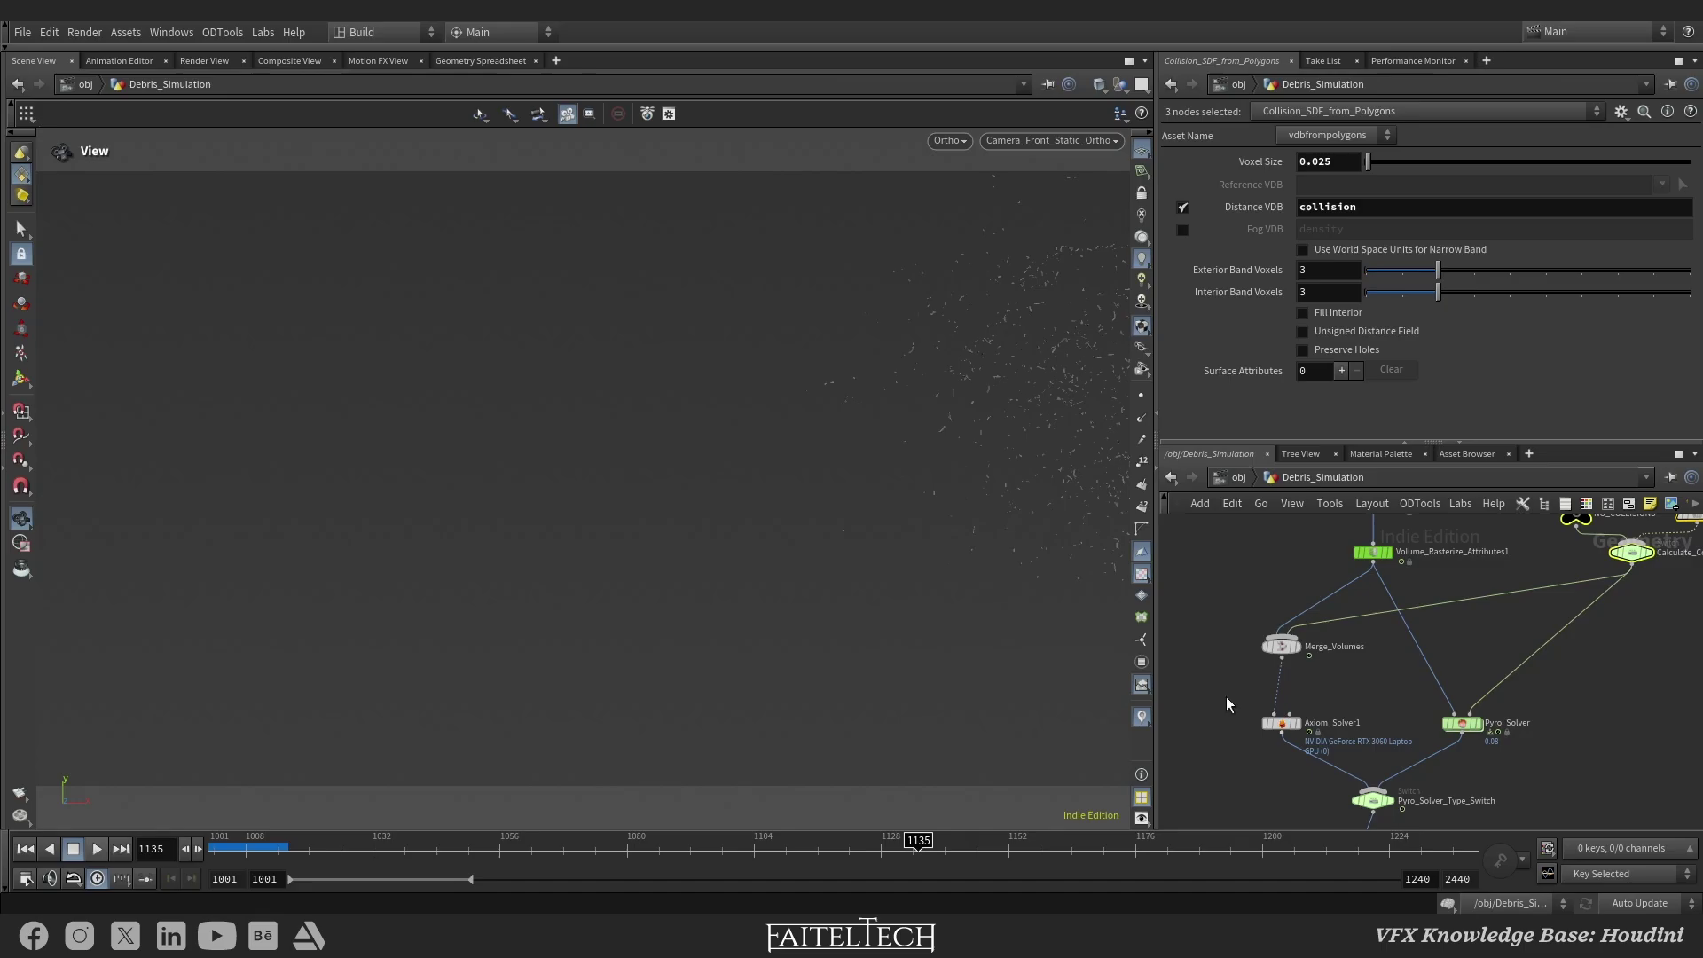
pyautogui.moveTo(1294, 743); pyautogui.dragTo(1298, 745)
pyautogui.moveTo(1431, 697); pyautogui.dragTo(1531, 746)
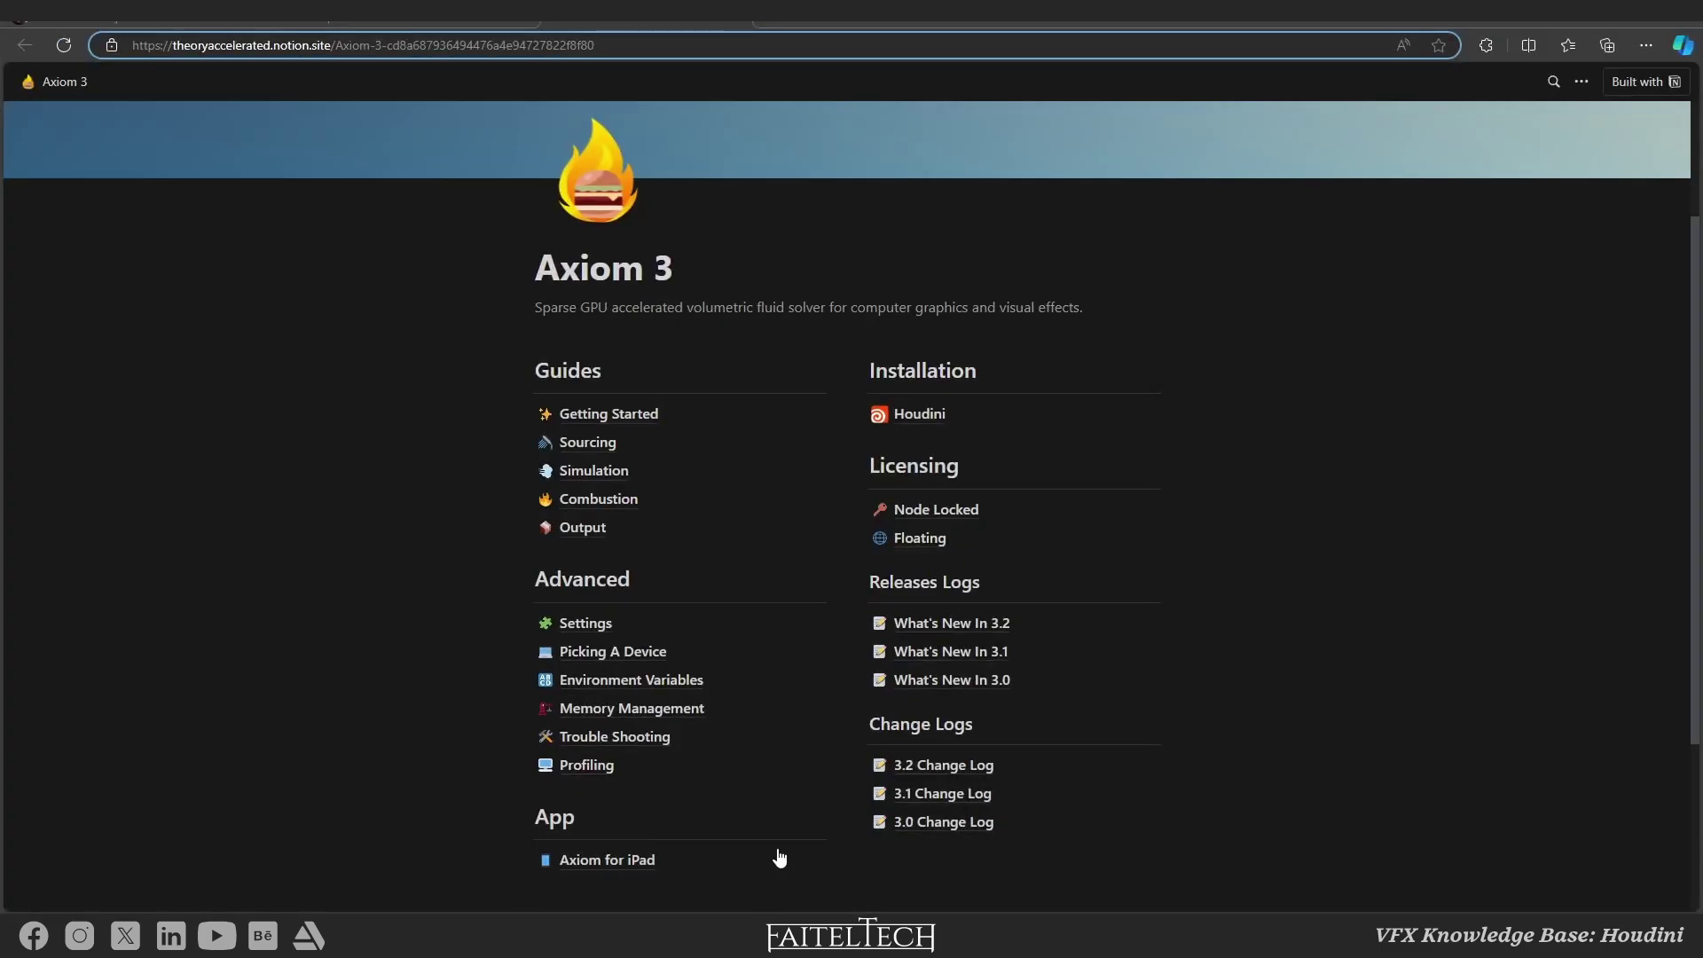
# Step: Read the Sourcing guide's required volume names, then scrub Houdini's timeline to frame 1034
pyautogui.click(590, 446)
pyautogui.scroll(-5, 599, 453)
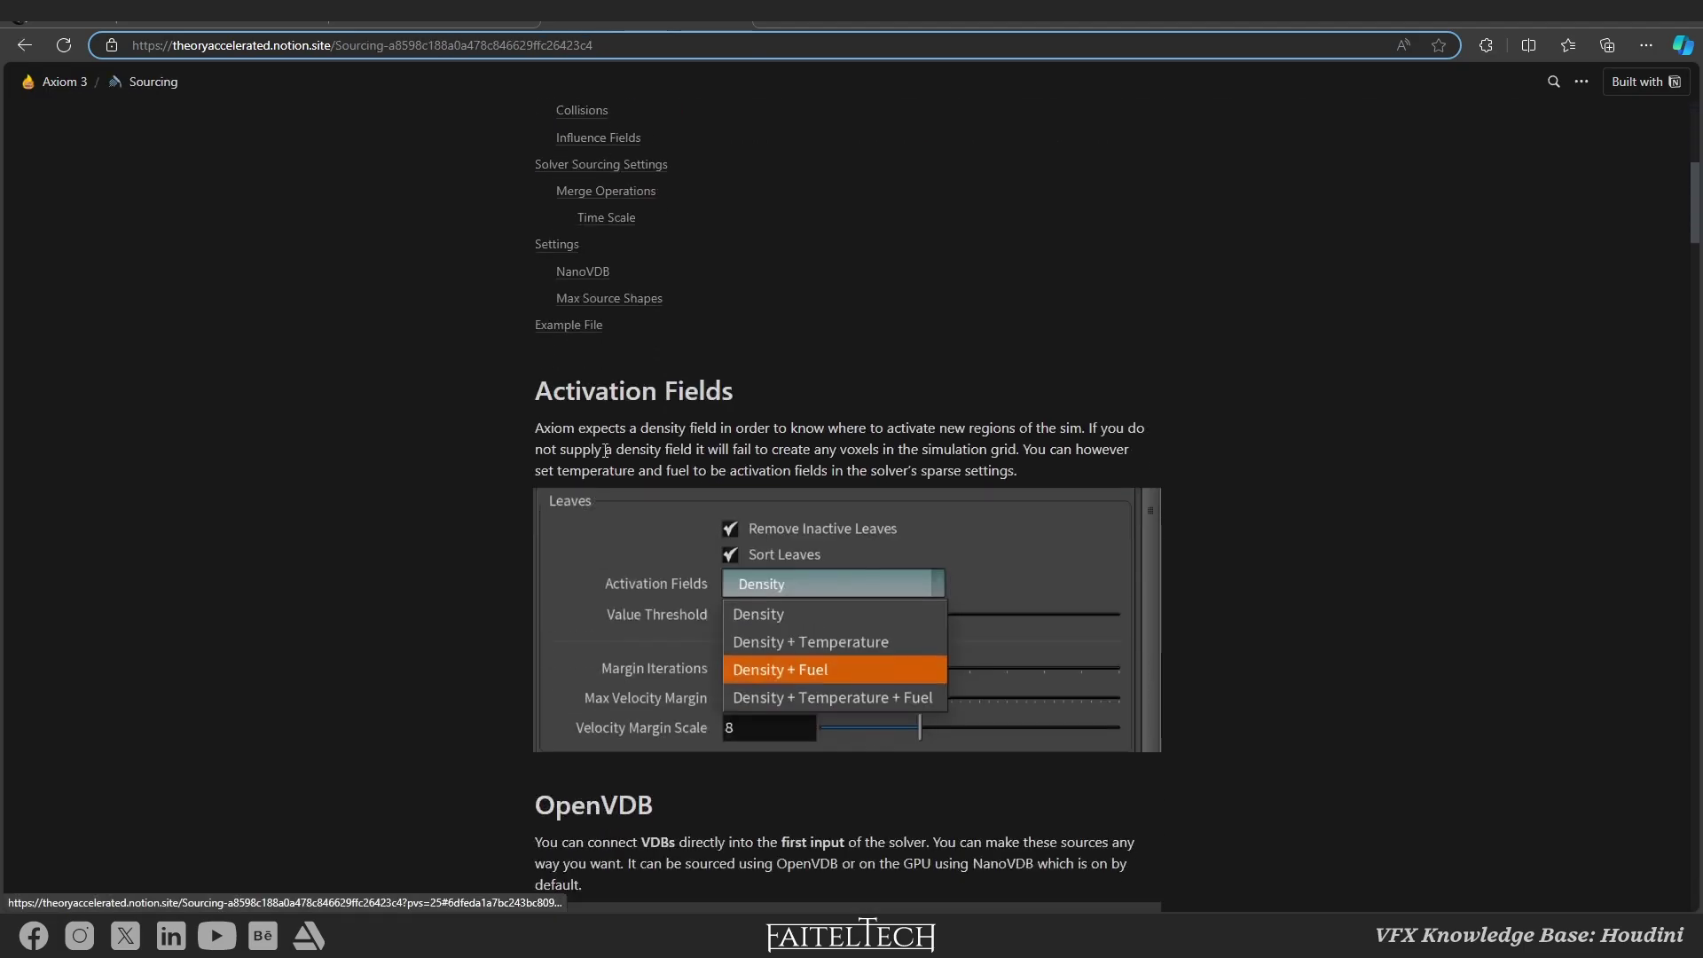
pyautogui.scroll(-5, 602, 450)
pyautogui.scroll(-3, 606, 449)
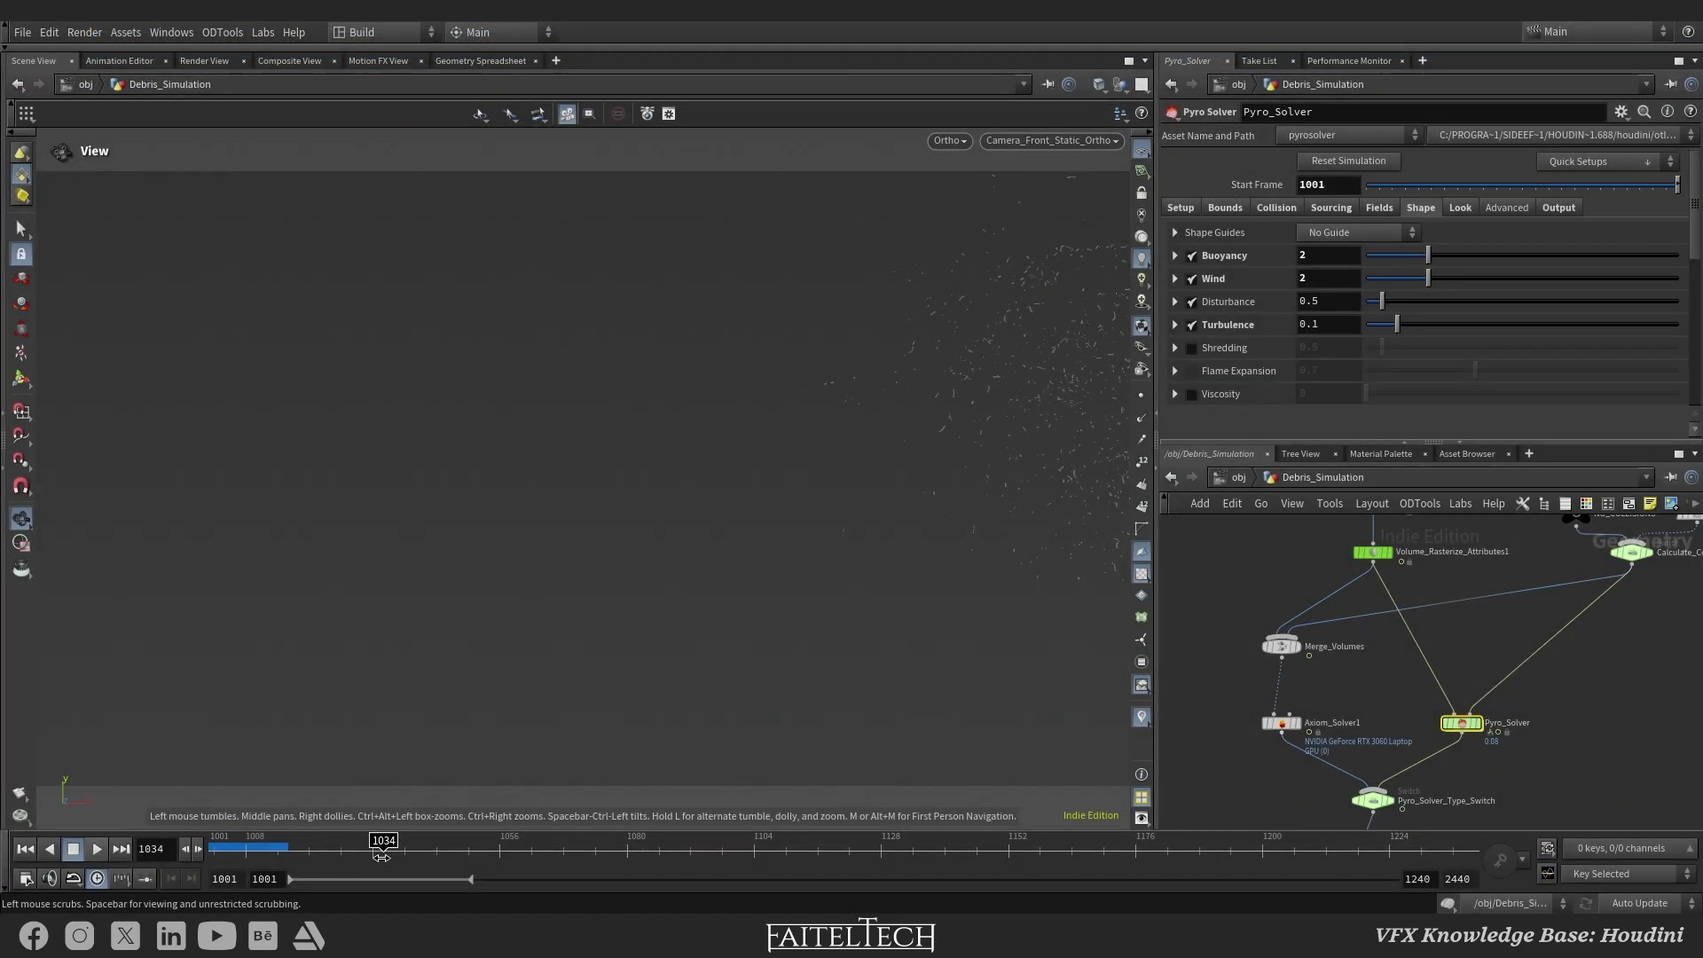
pyautogui.moveTo(332, 859); pyautogui.dragTo(382, 858)
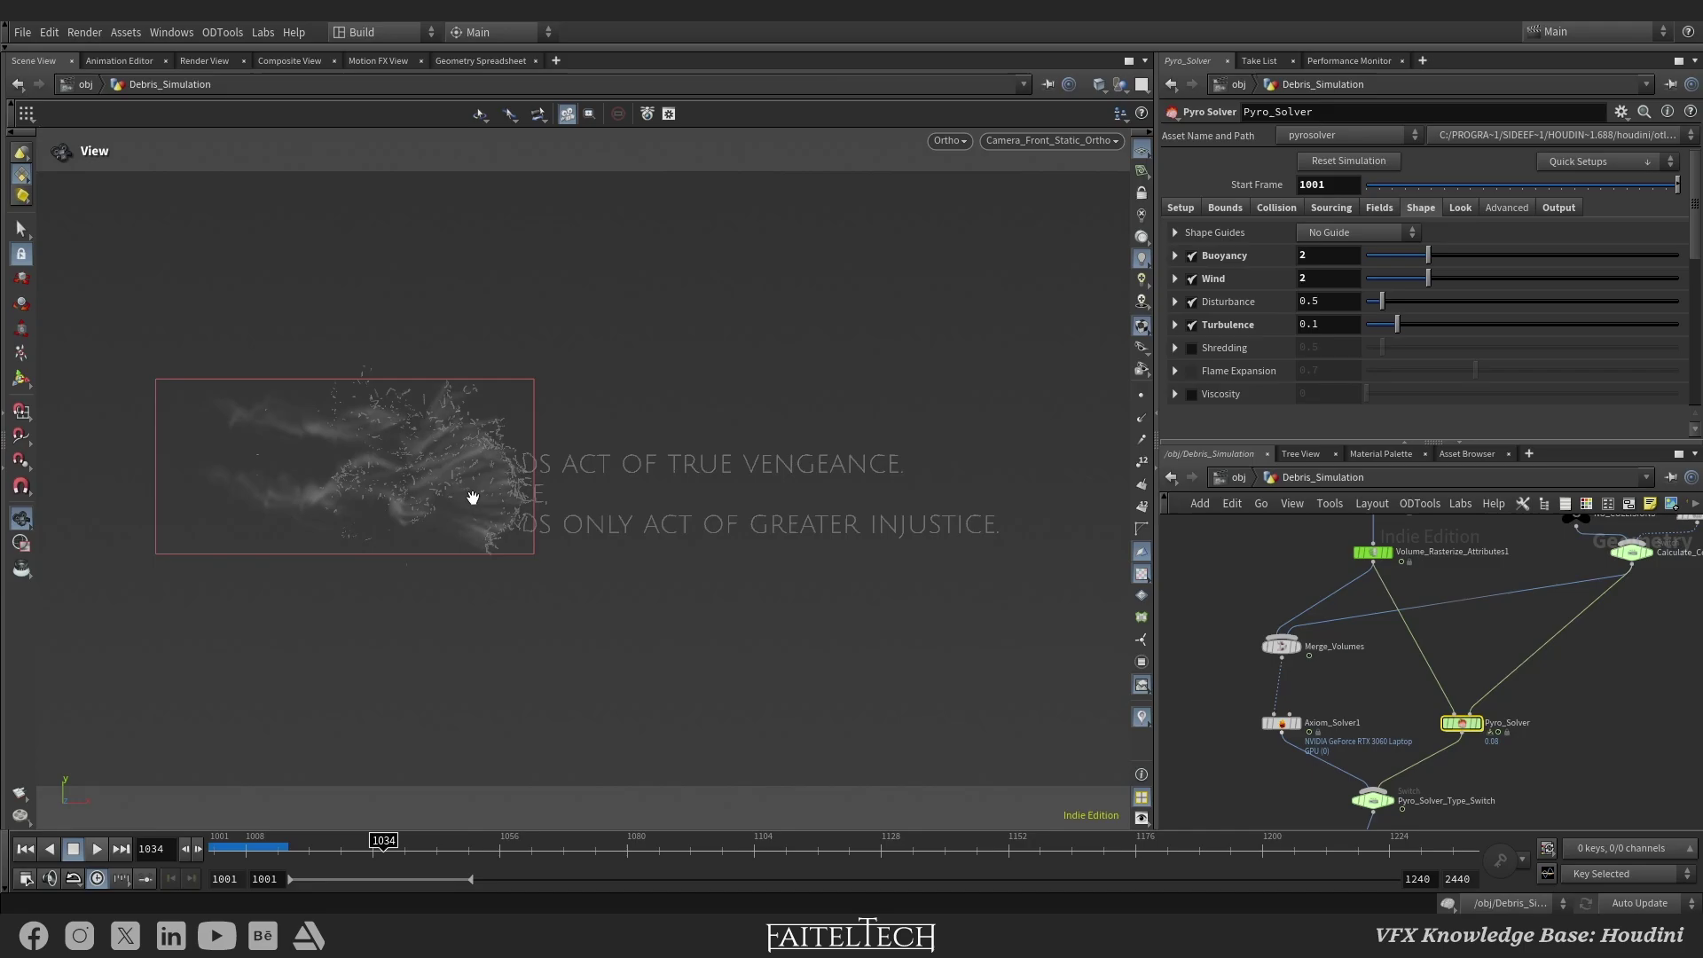
# Step: Try Axiom_Solver1's sparse leaf size at 32^3, revert to 16^3, then check Discord and project folders
pyautogui.moveTo(1248, 707); pyautogui.dragTo(1334, 742)
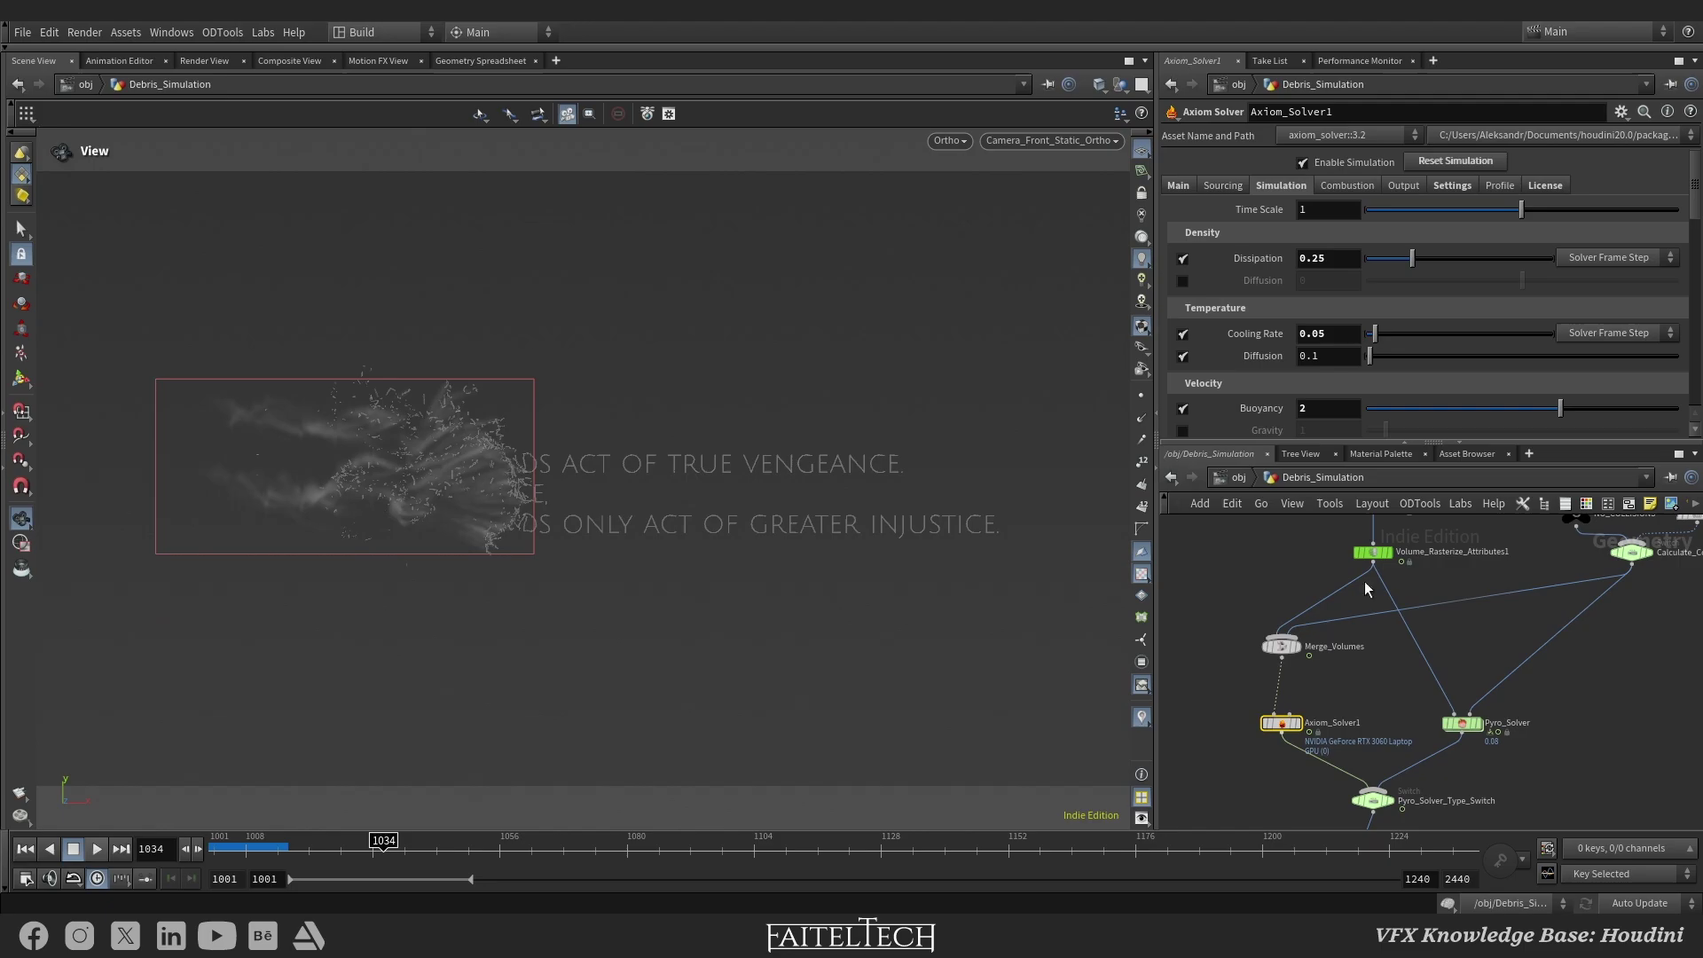
pyautogui.click(1449, 188)
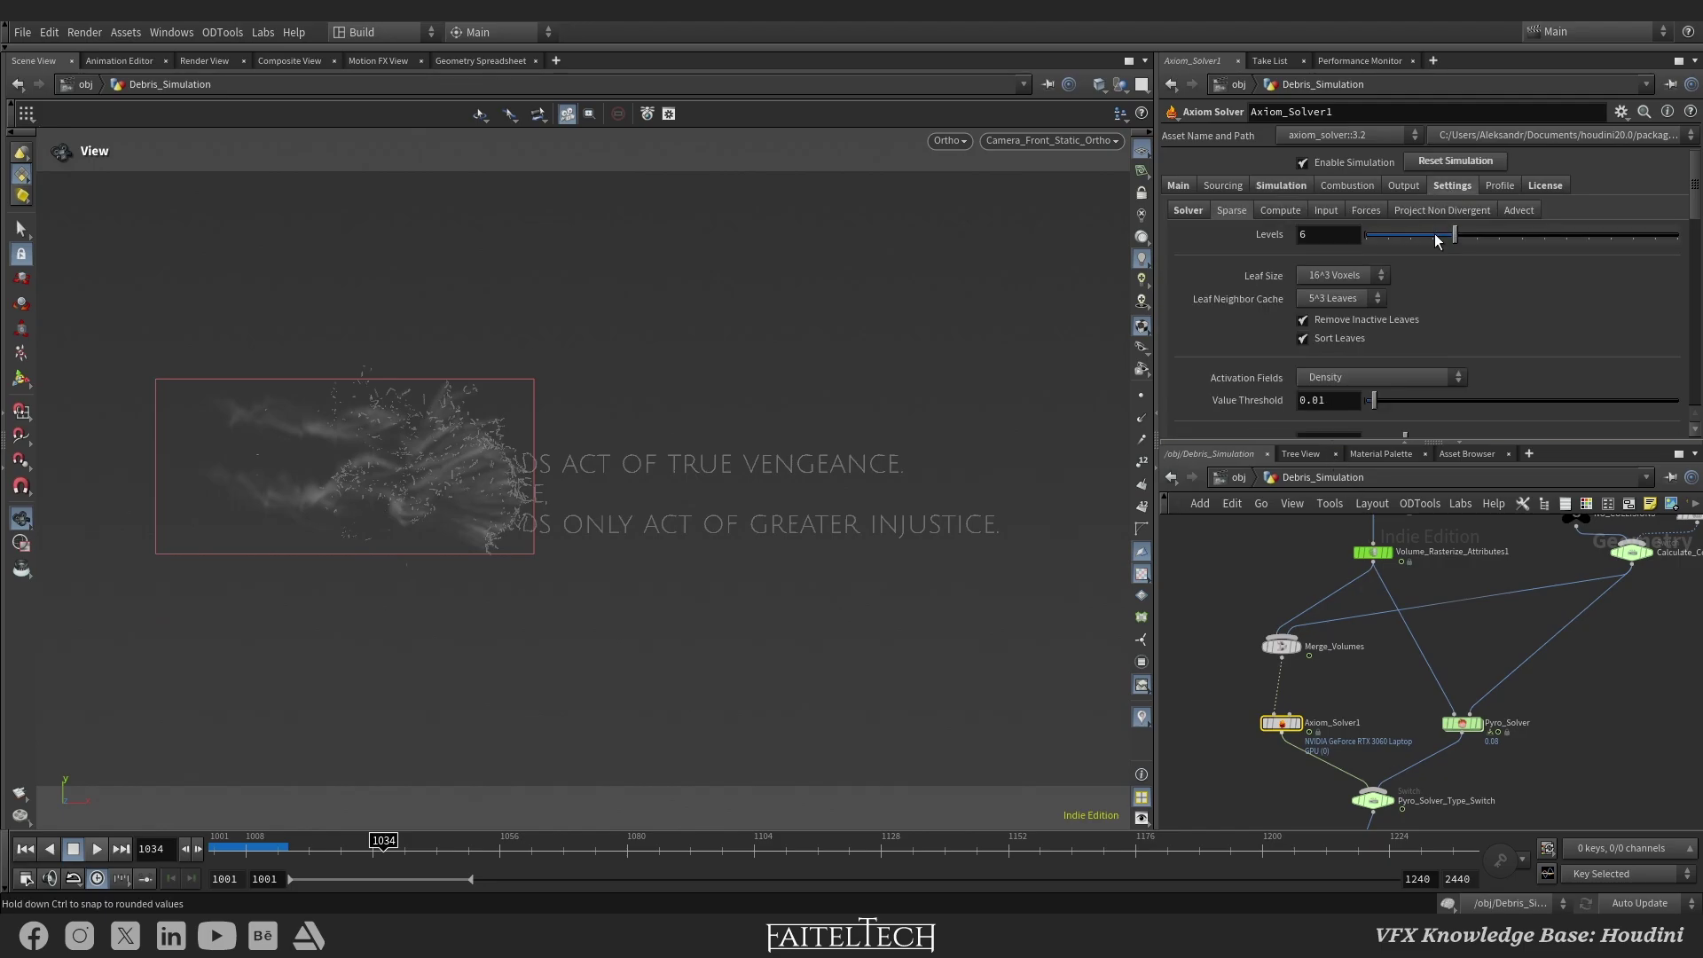
pyautogui.click(1340, 276)
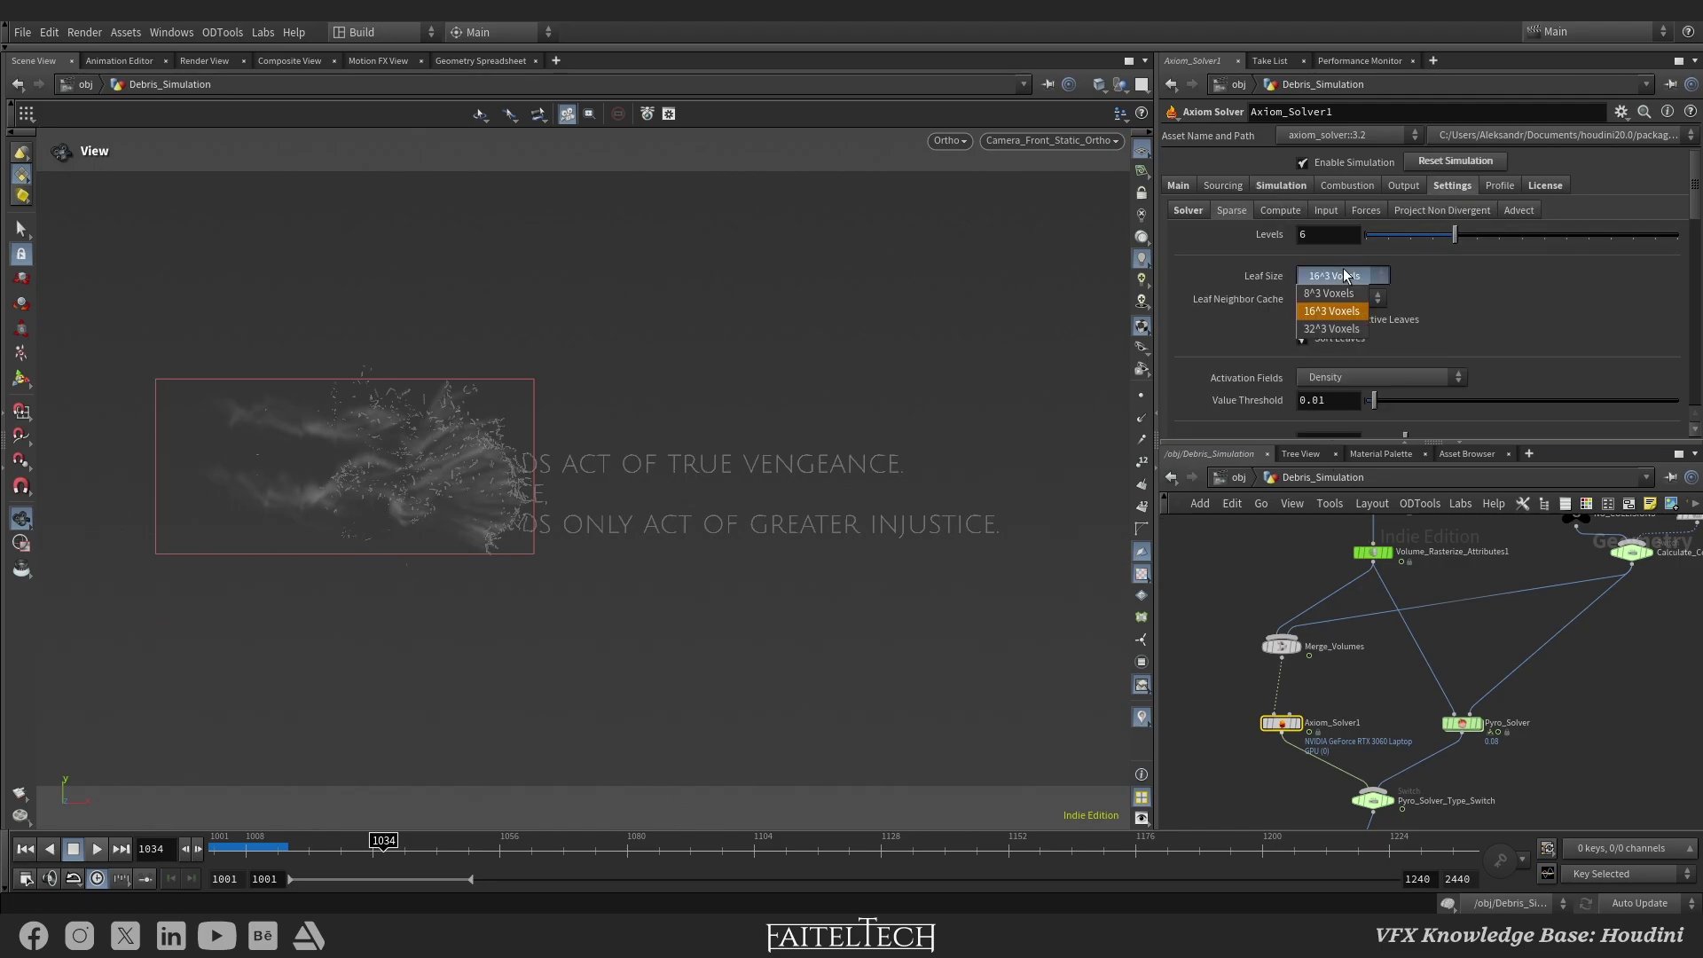
pyautogui.click(1340, 330)
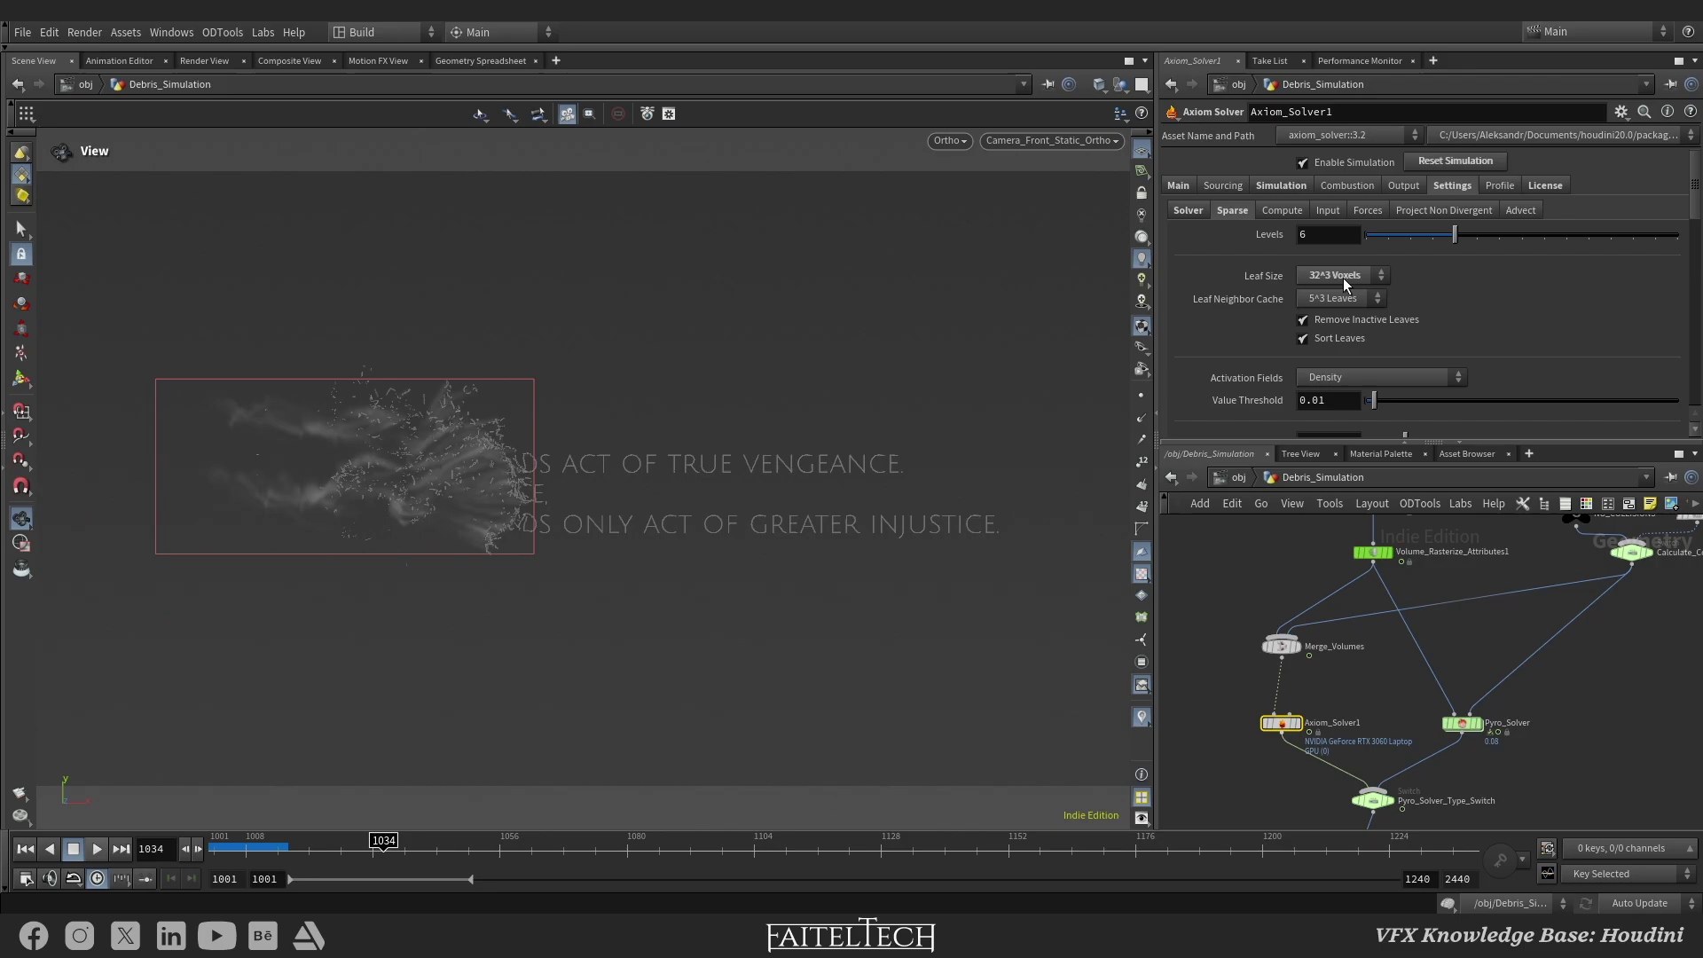
pyautogui.click(1343, 279)
pyautogui.click(1337, 314)
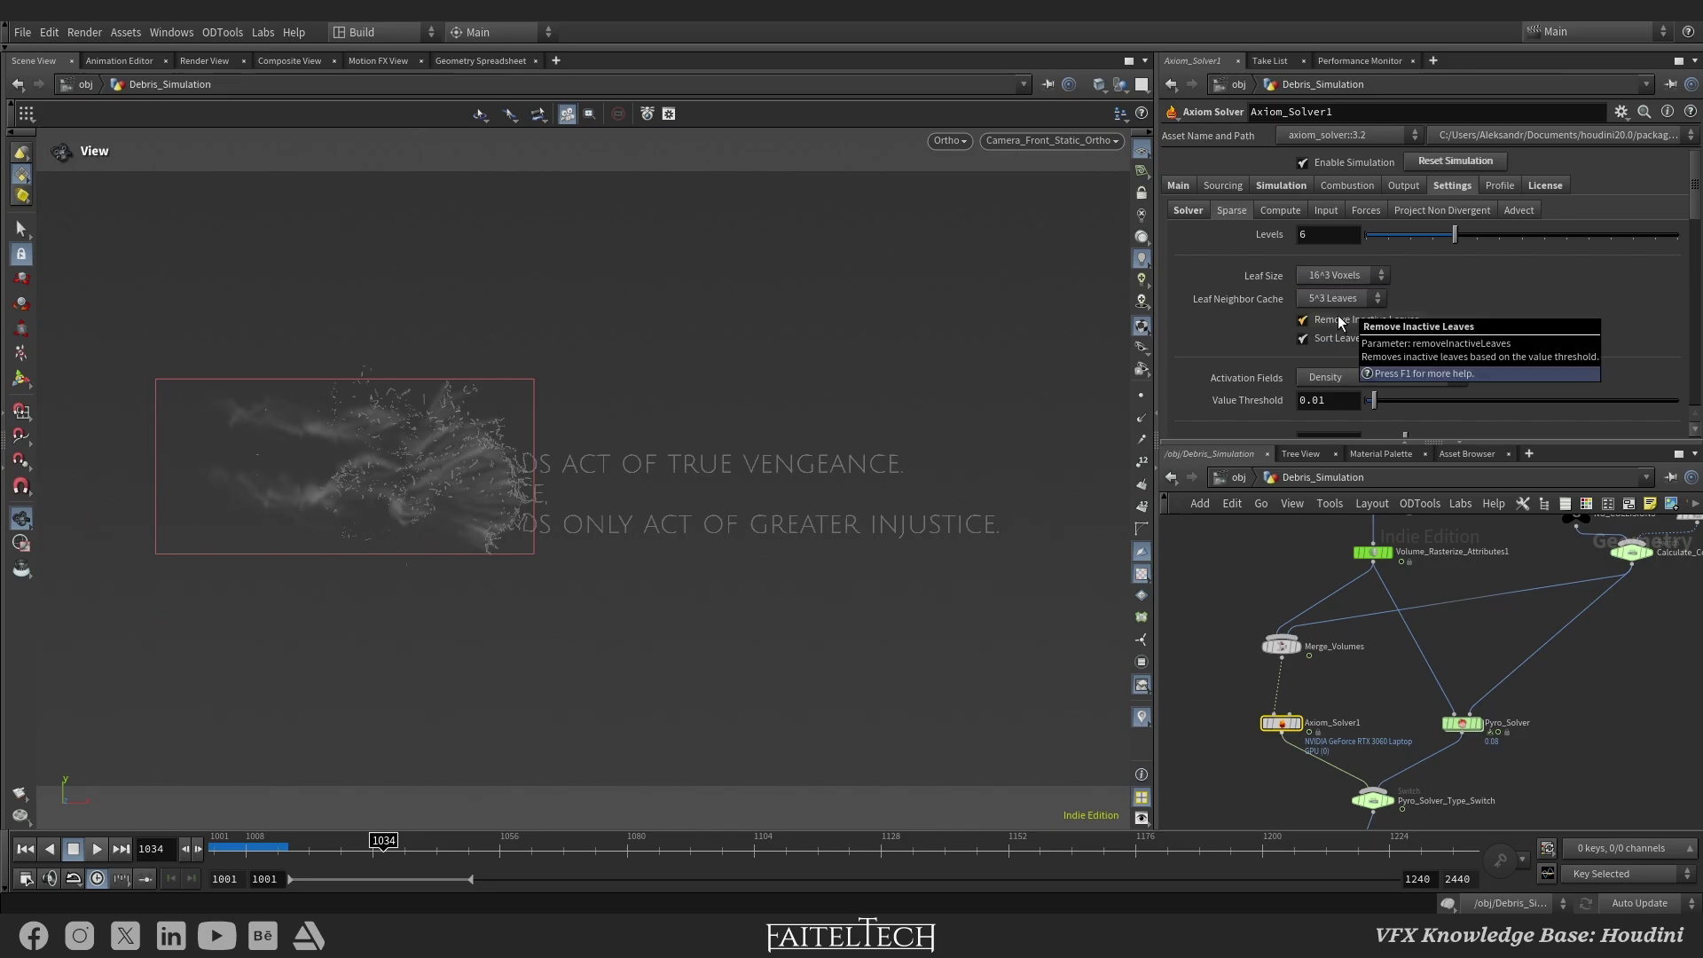
pyautogui.hotkey('alt', 'Tab')
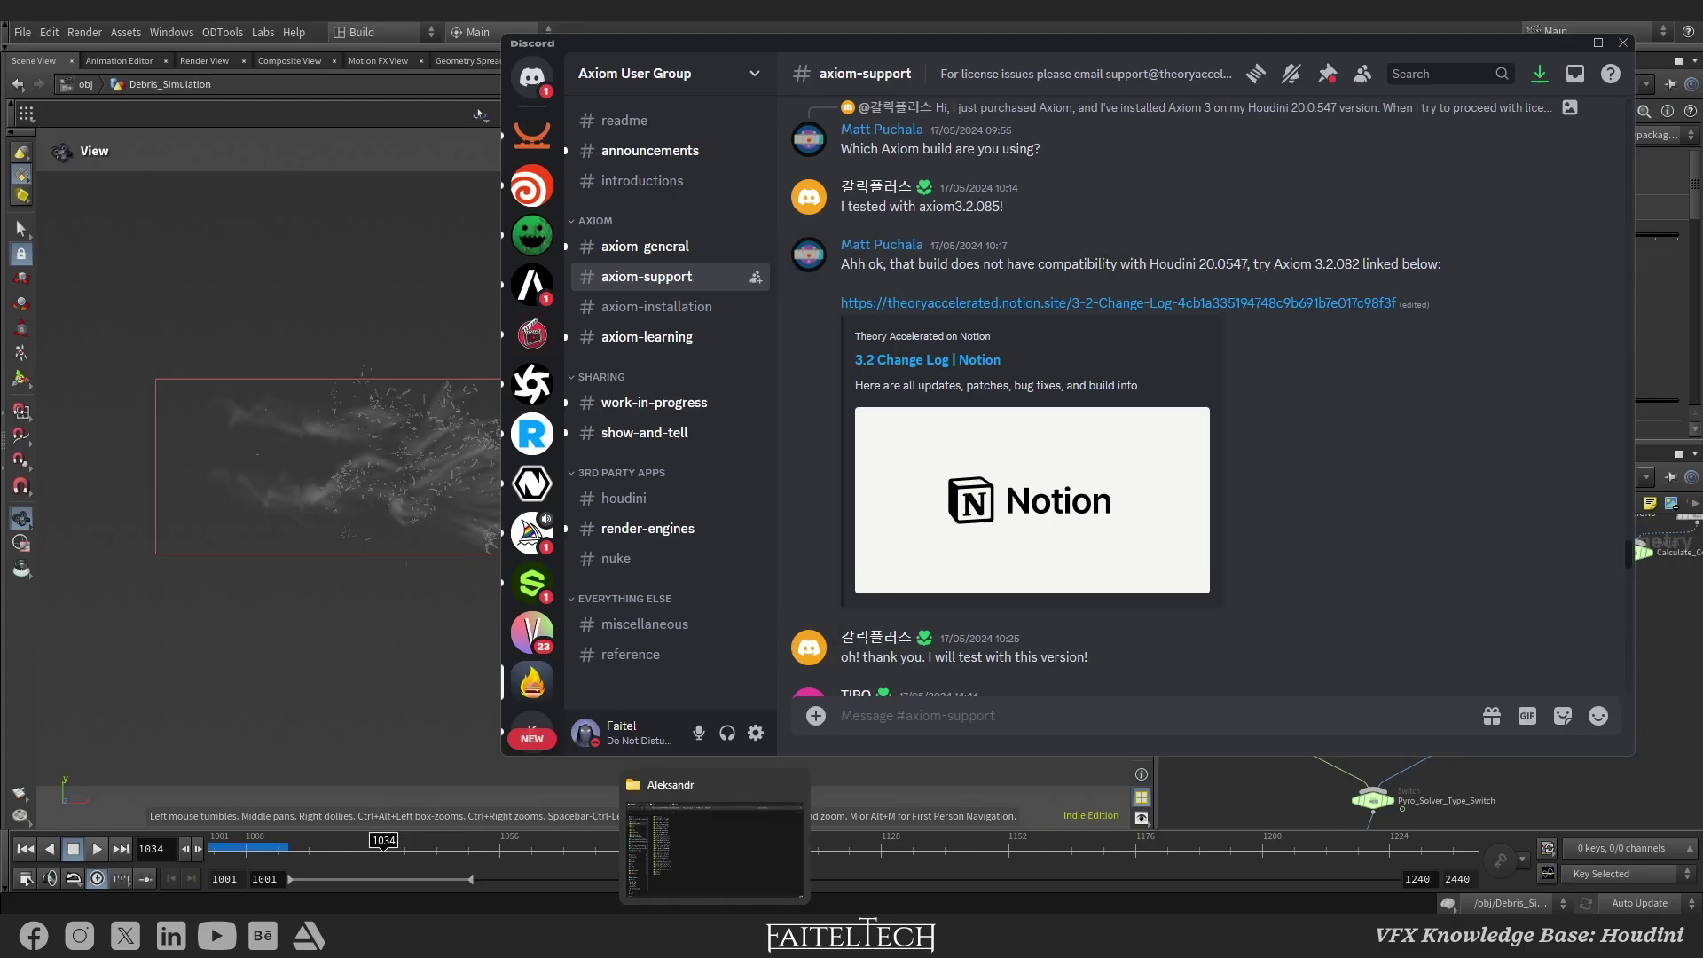
pyautogui.click(714, 838)
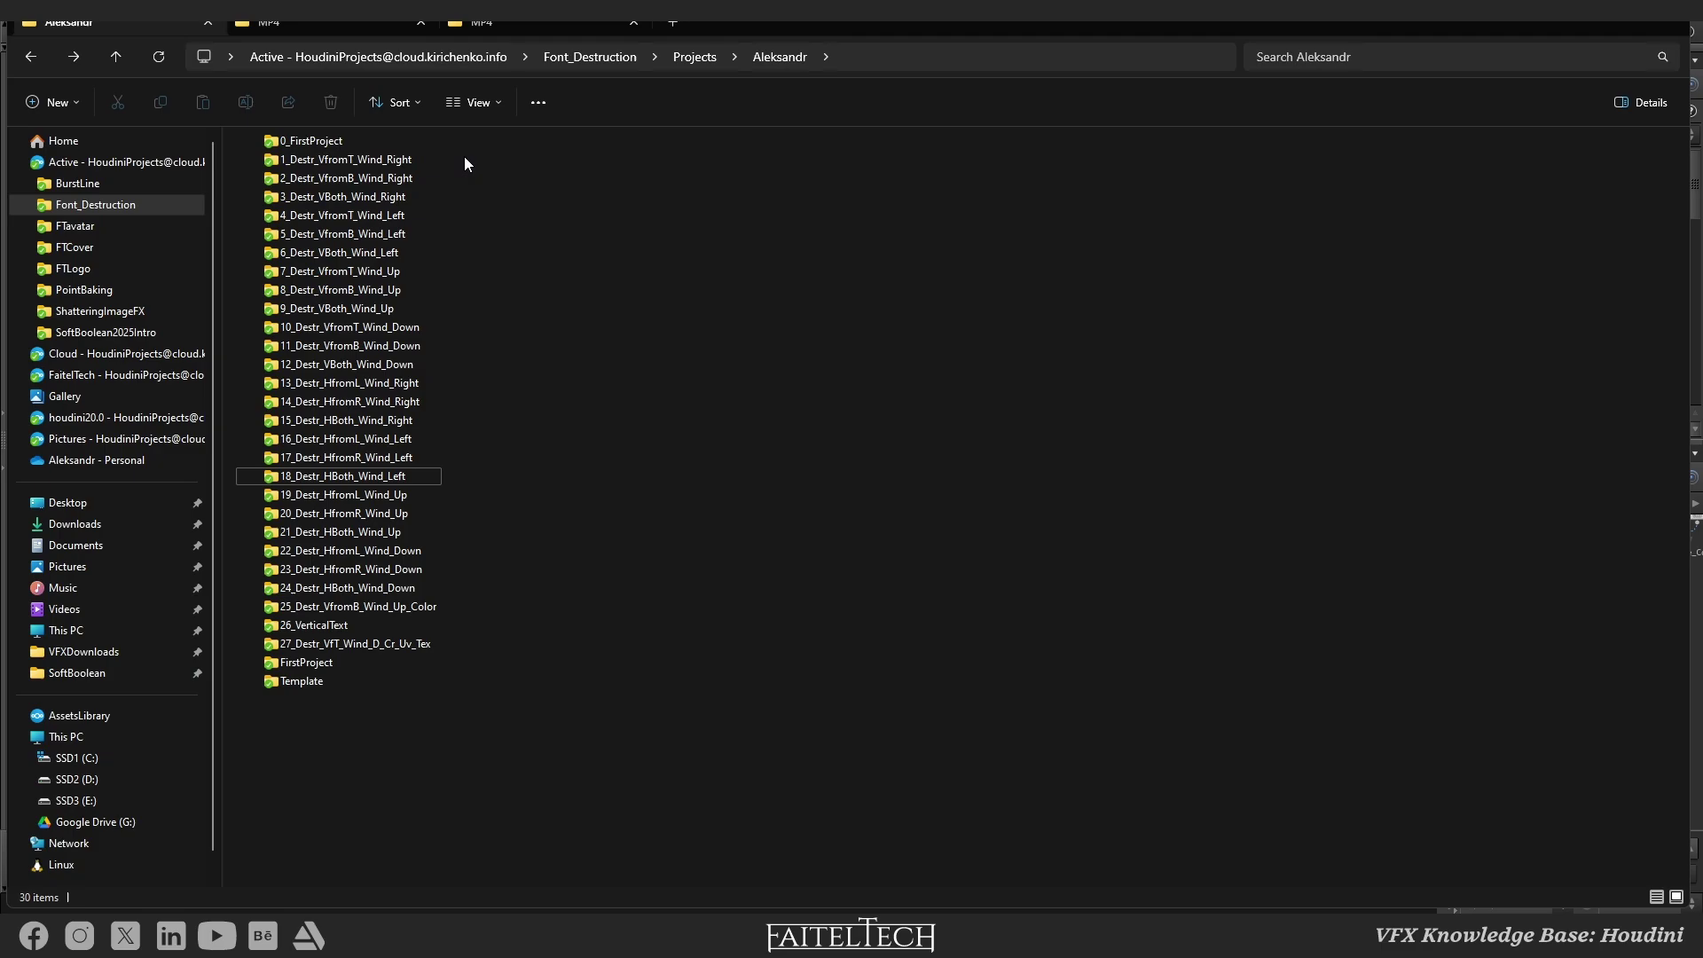
# Step: Play the wind-up variant's SDR Rec709 render in PotPlayer
pyautogui.moveTo(465, 156); pyautogui.dragTo(401, 616)
pyautogui.click(351, 29)
pyautogui.doubleClick(385, 229)
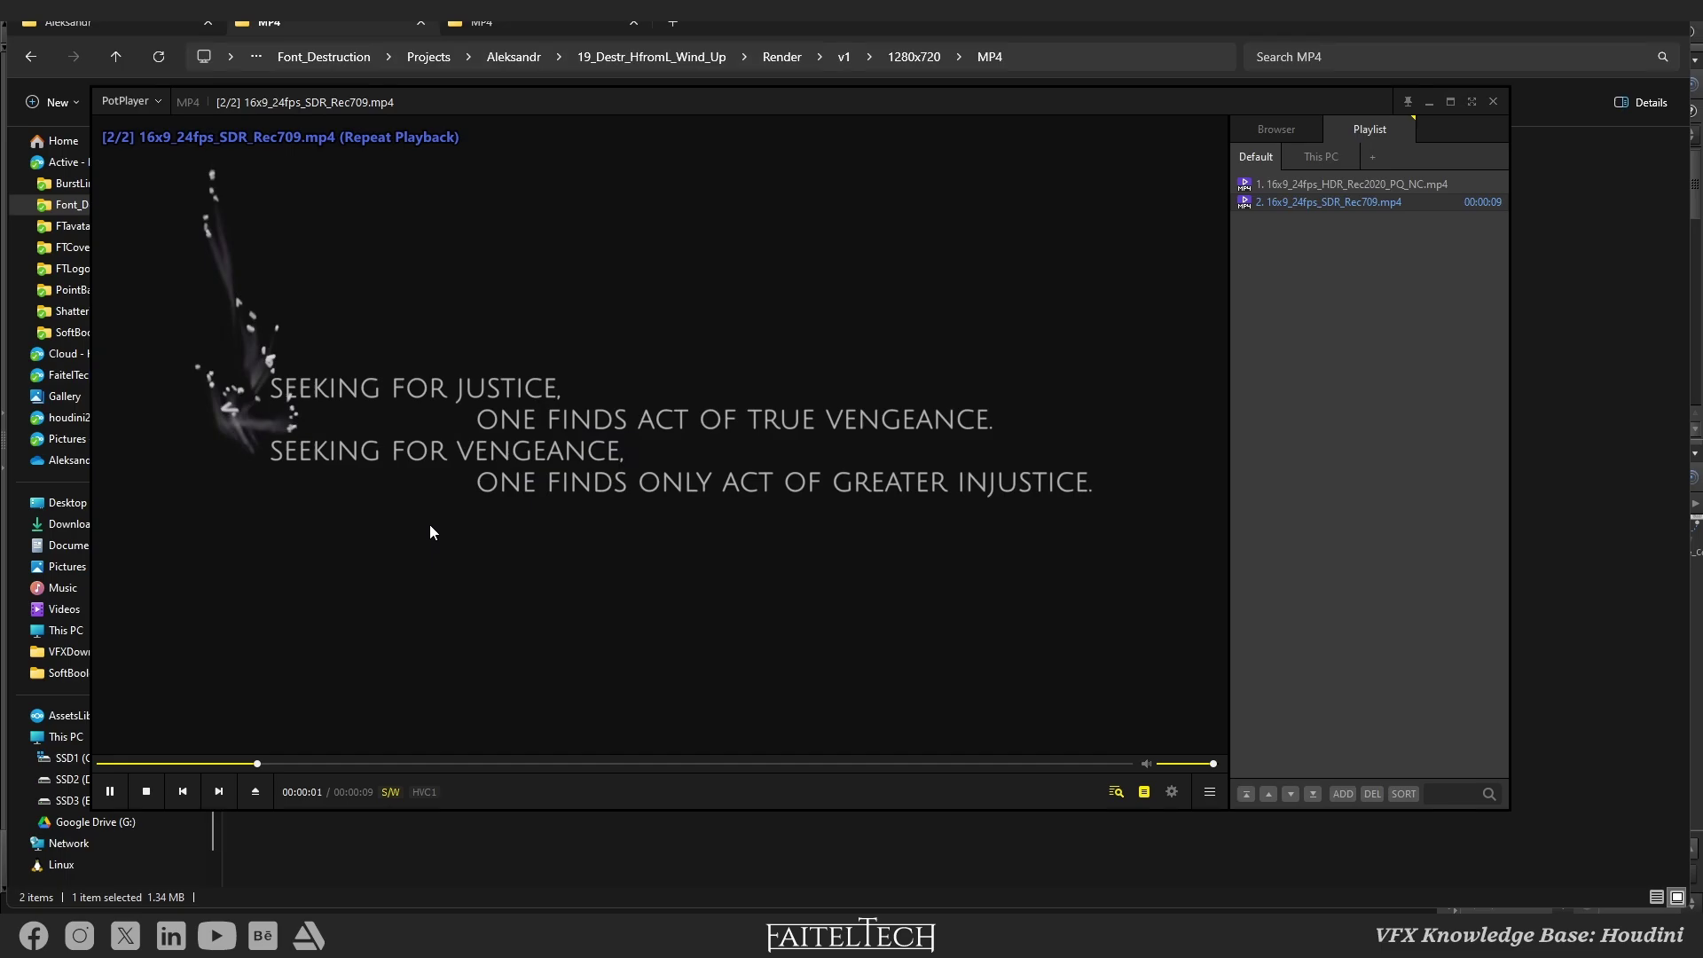
# Step: Play the 18_Destr_HBoth_Wind_Left SDR render and pause it partway
pyautogui.click(540, 25)
pyautogui.doubleClick(383, 203)
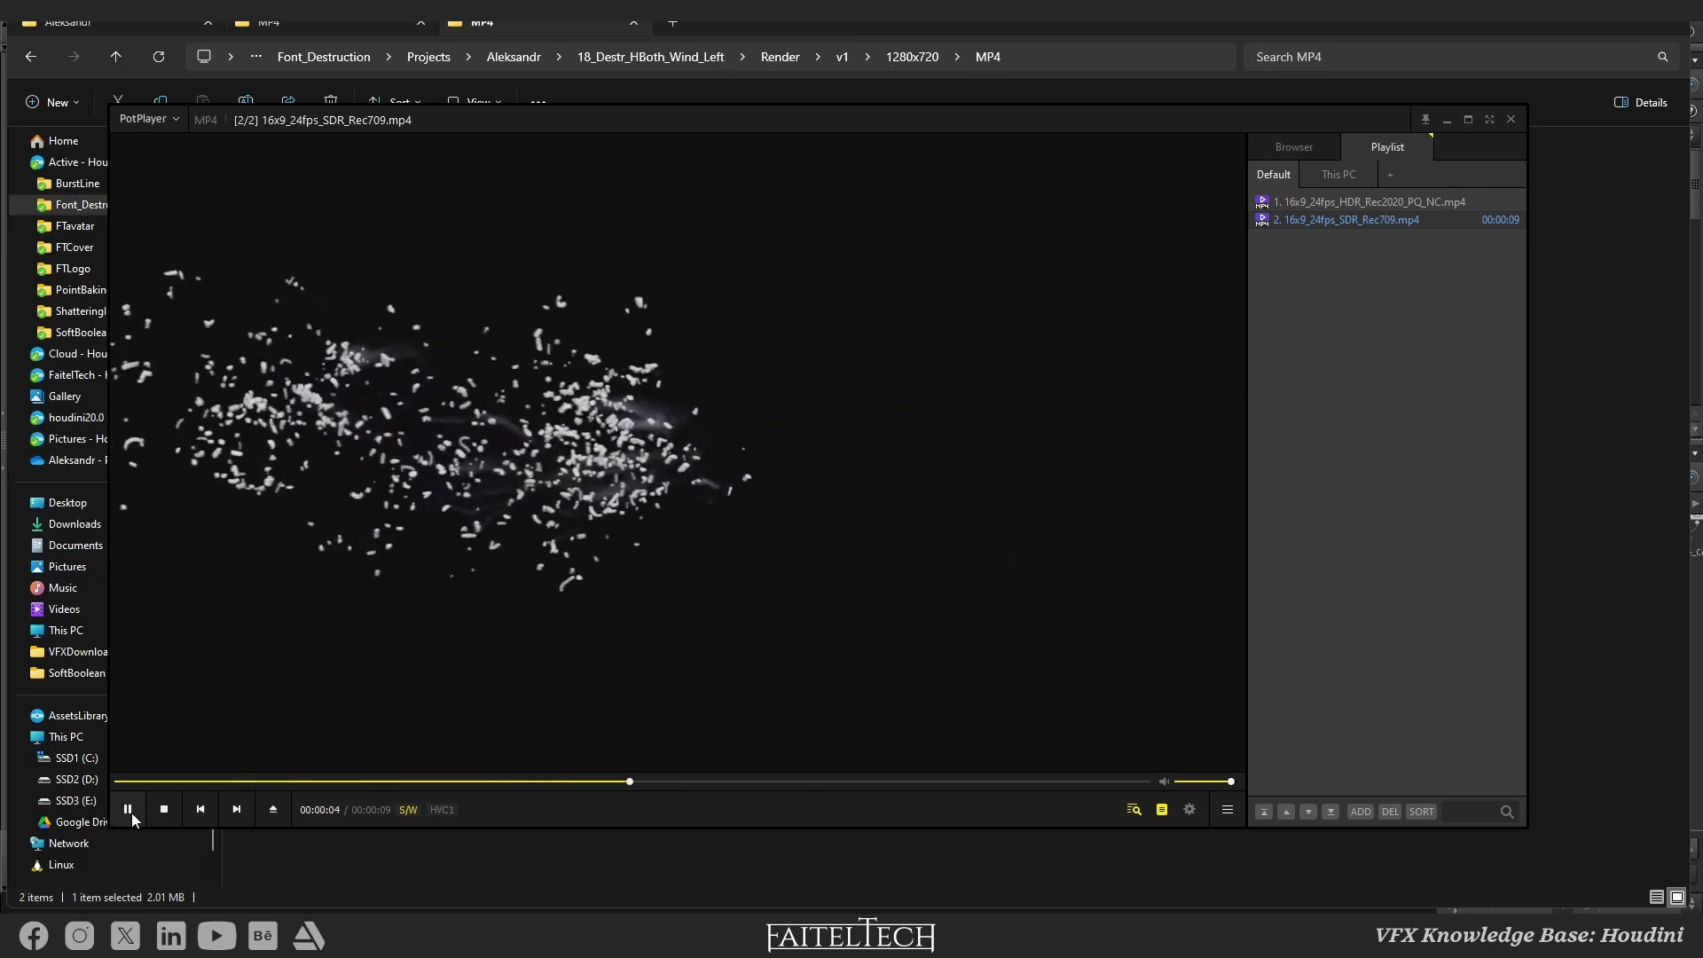
pyautogui.click(131, 813)
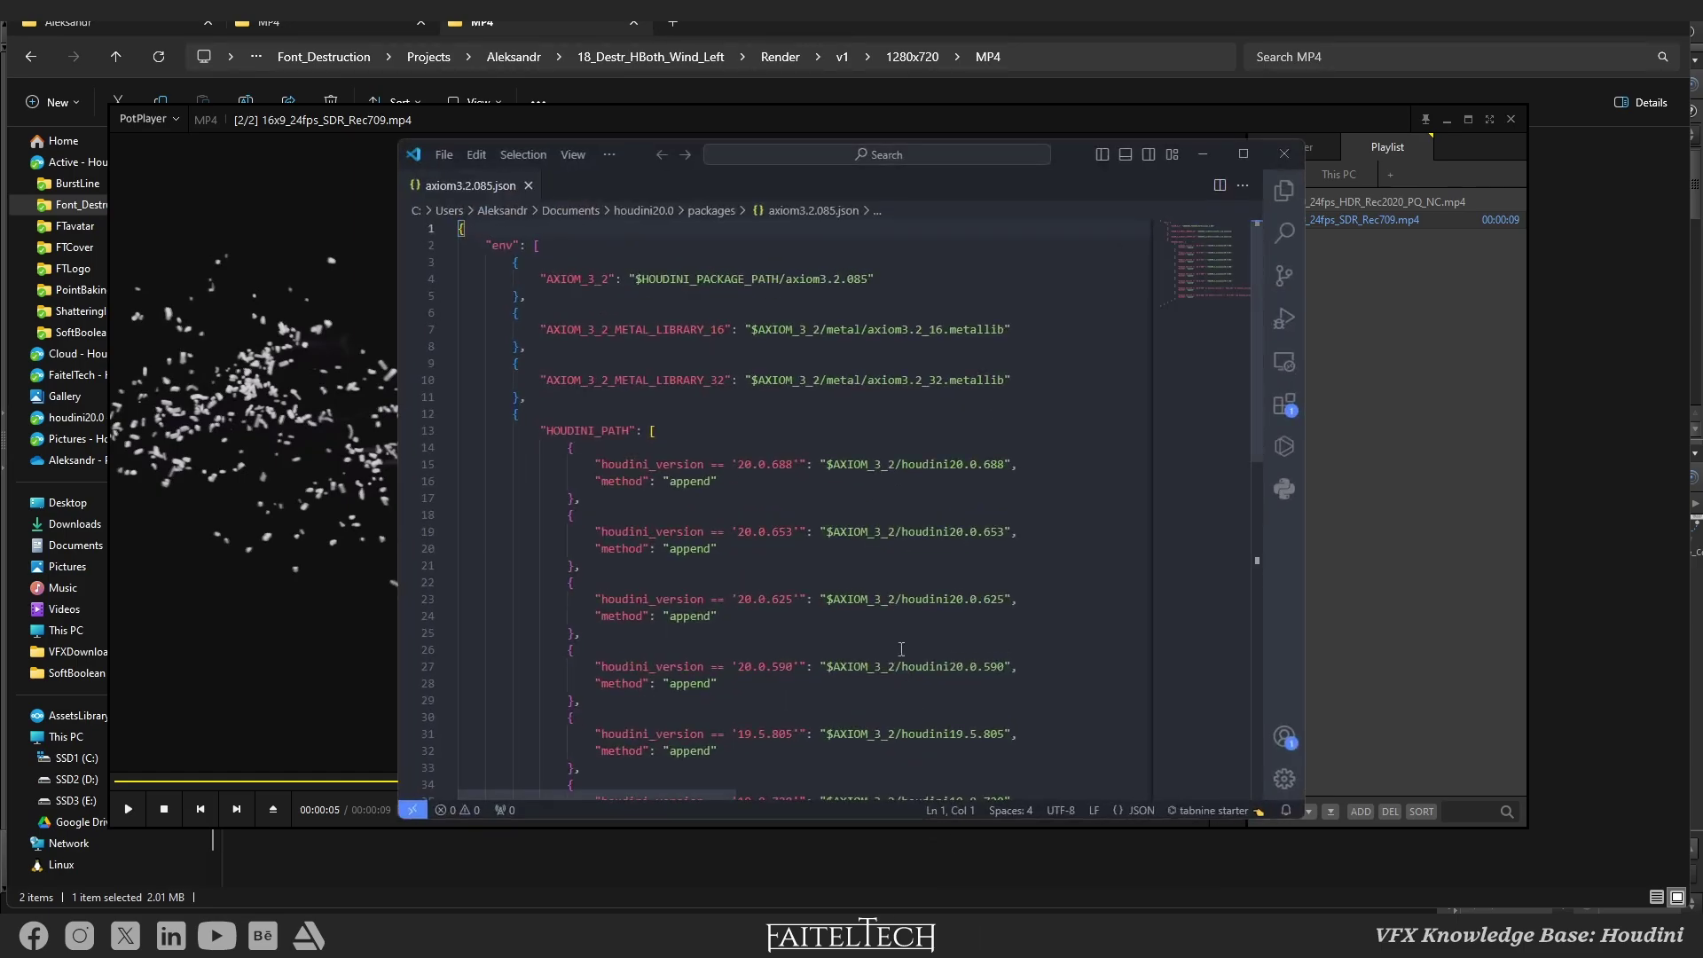
# Step: Select the $AXIOM_3_2/houdini20.0.688 plugin path on line 15 of axiom3.2.085.json
pyautogui.moveTo(825, 464); pyautogui.dragTo(1008, 464)
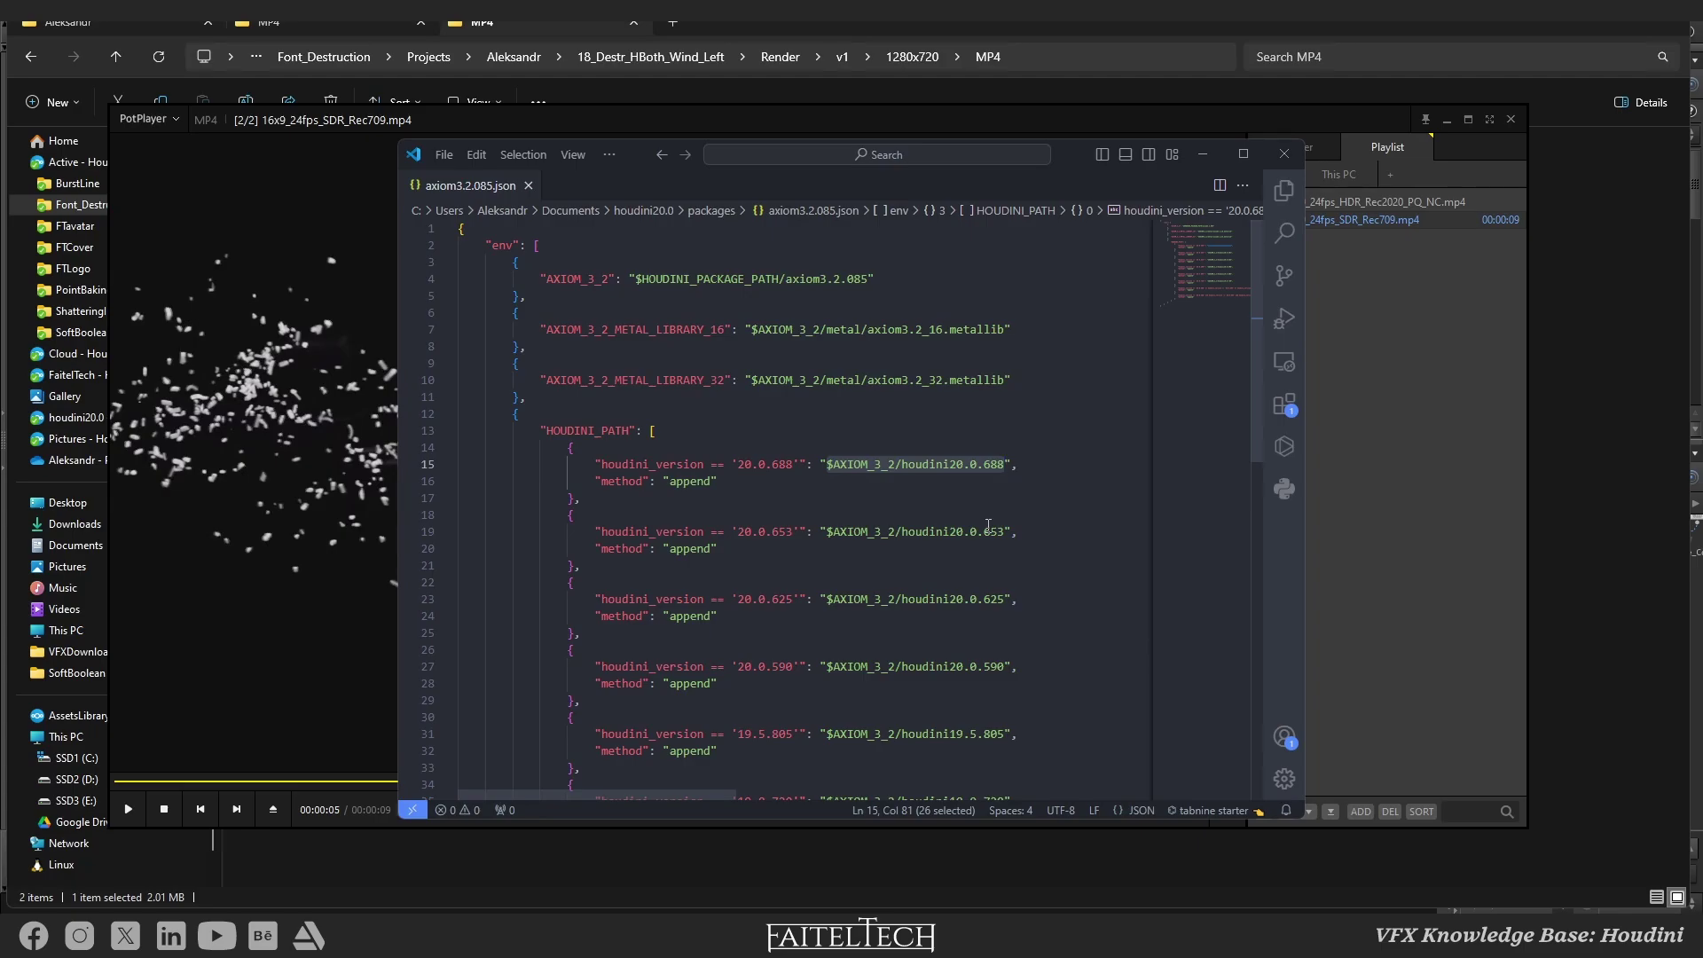
pyautogui.moveTo(733, 932)
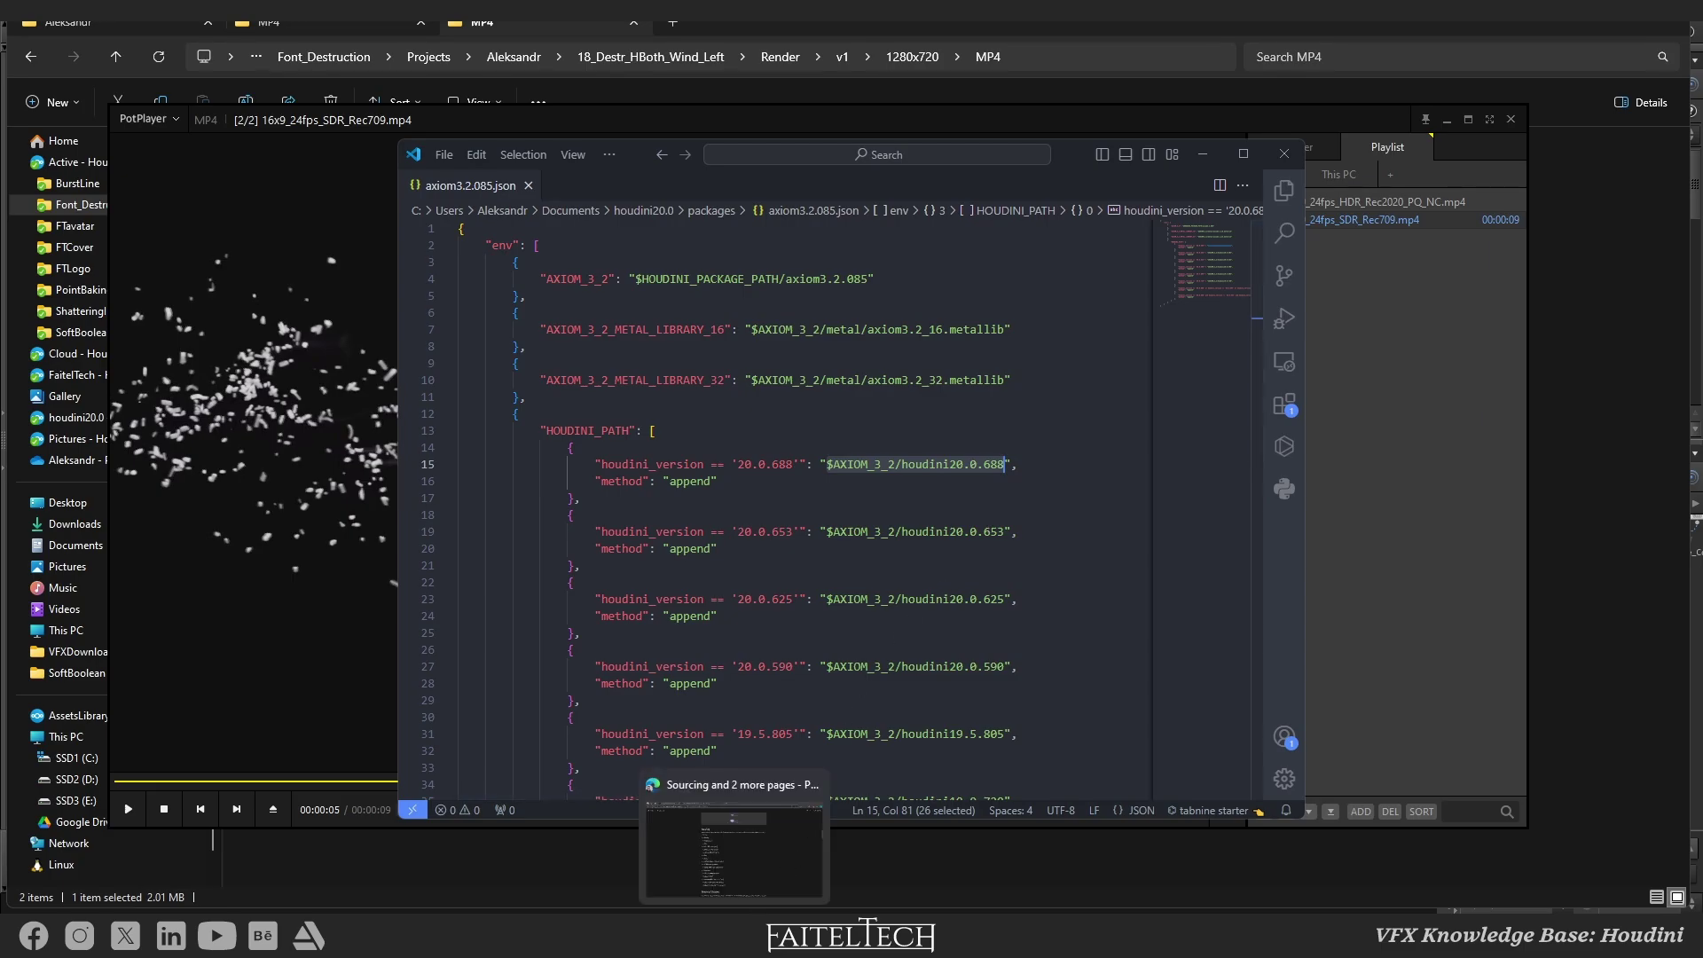
# Step: Return to the Sourcing docs, then bring up Theory Accelerated's Artist Licenses pricing page
pyautogui.click(734, 846)
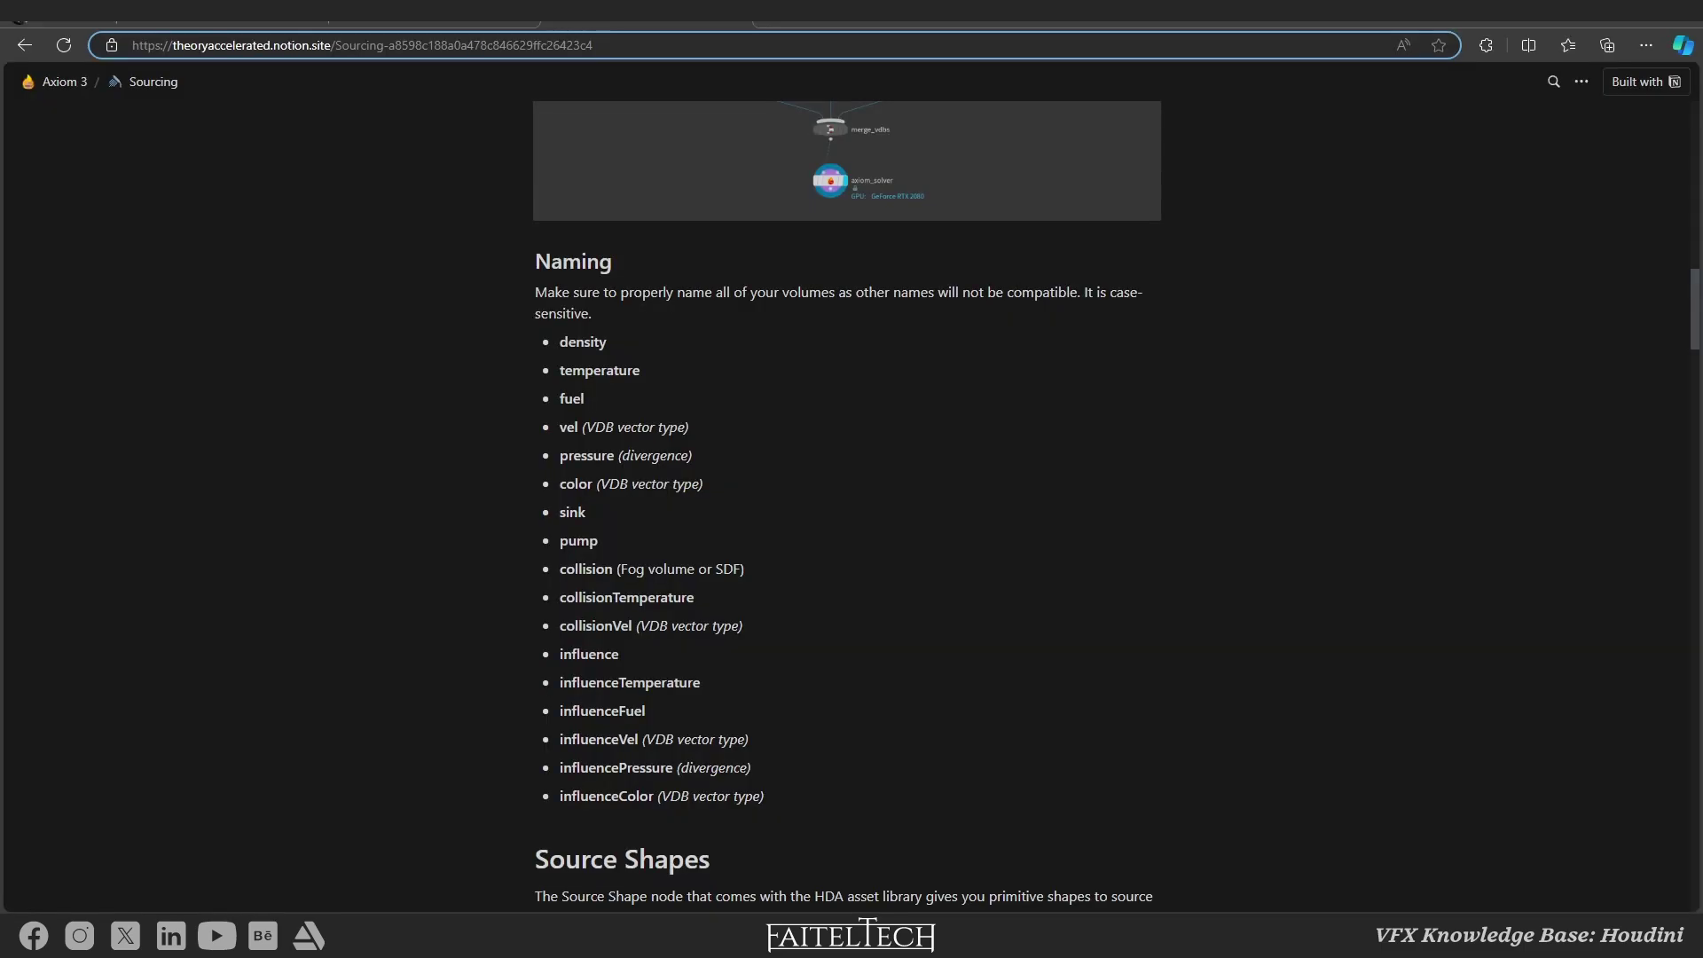
pyautogui.click(248, 18)
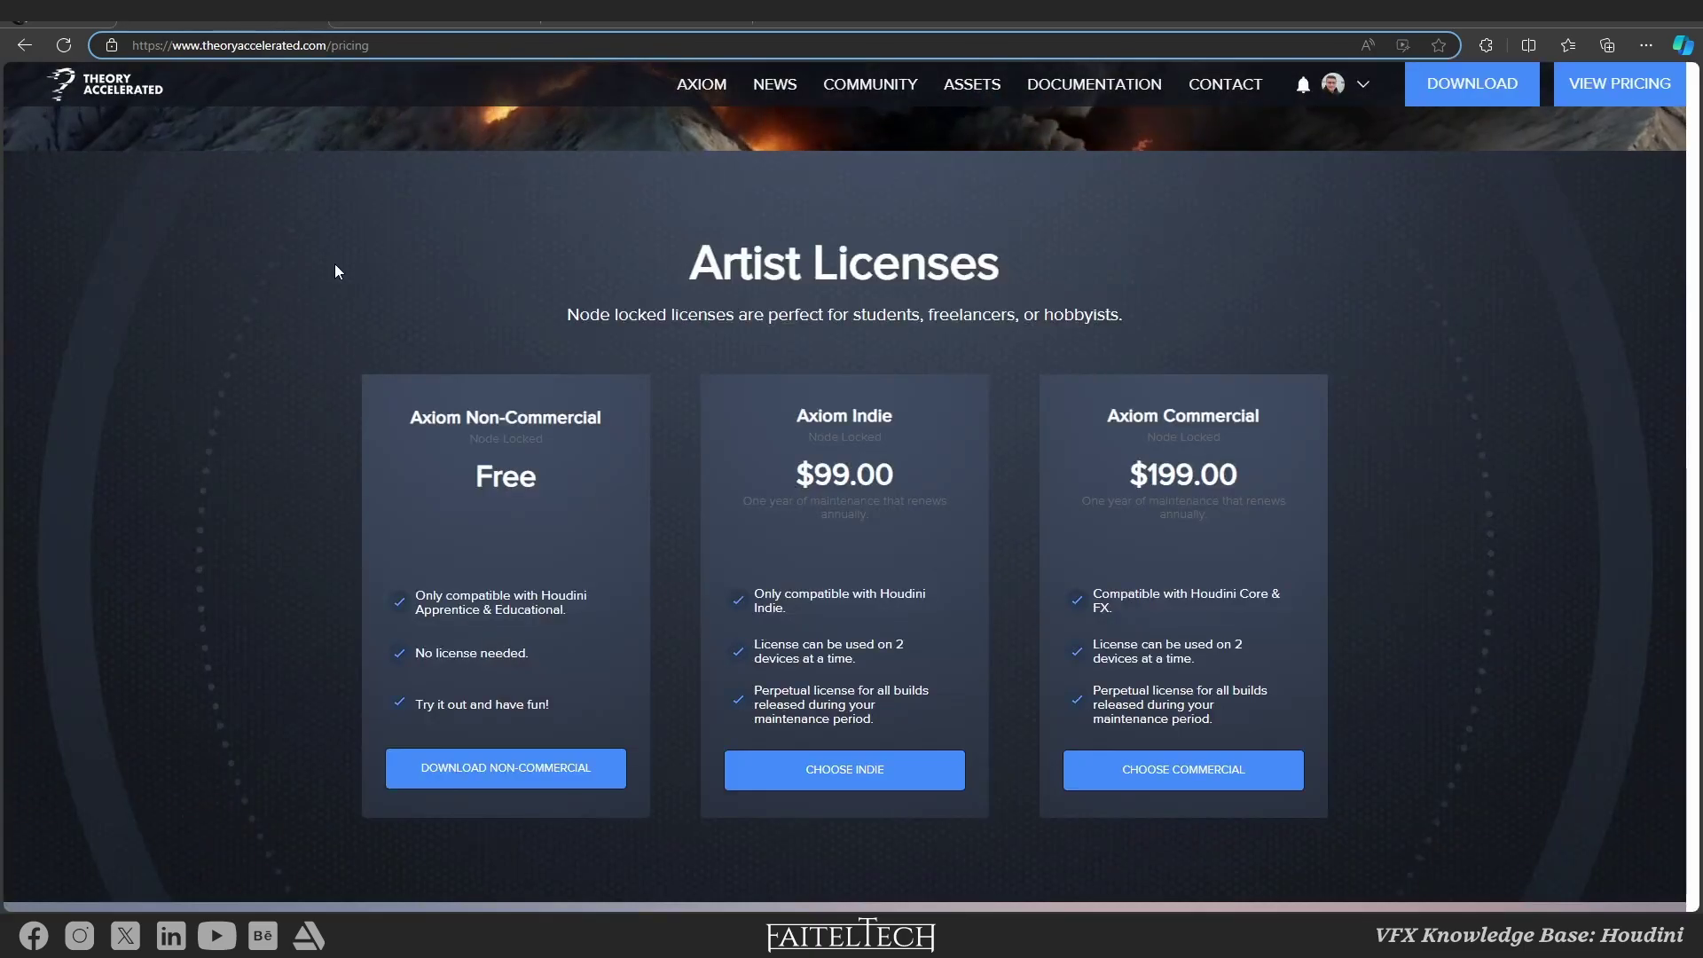